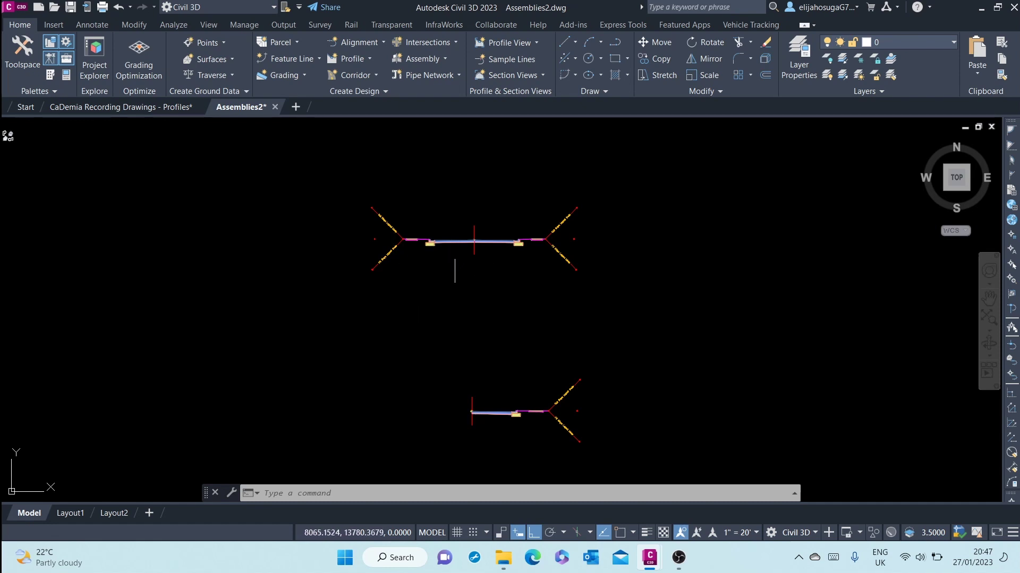
# Examine the two-sided road assembly and the one-sided assembly below it in model space
pyautogui.scroll(4, 473, 317)
pyautogui.scroll(2, 480, 318)
pyautogui.scroll(-8, 483, 321)
pyautogui.moveTo(486, 343); pyautogui.dragTo(437, 269, button='middle')
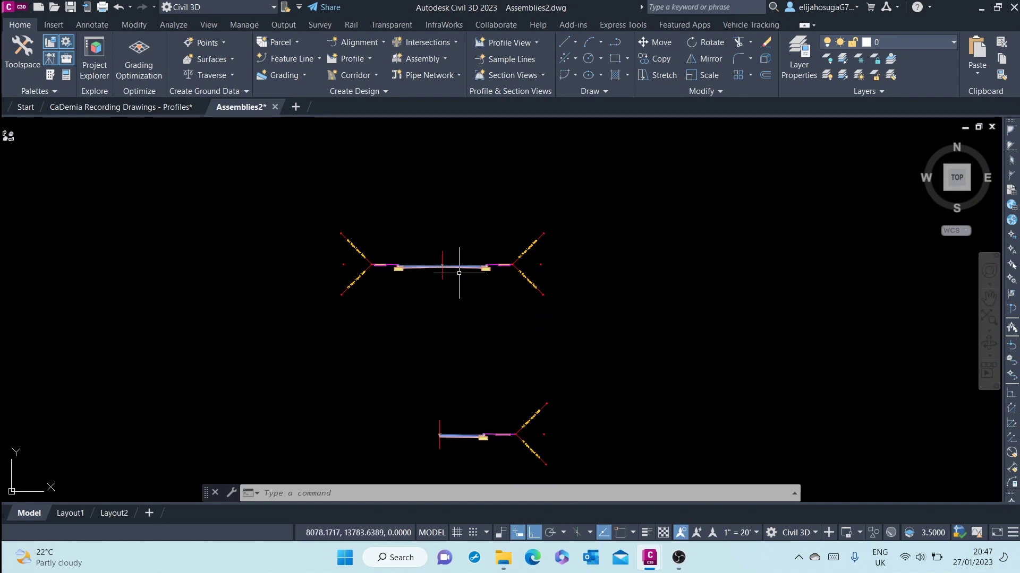
pyautogui.scroll(4, 435, 273)
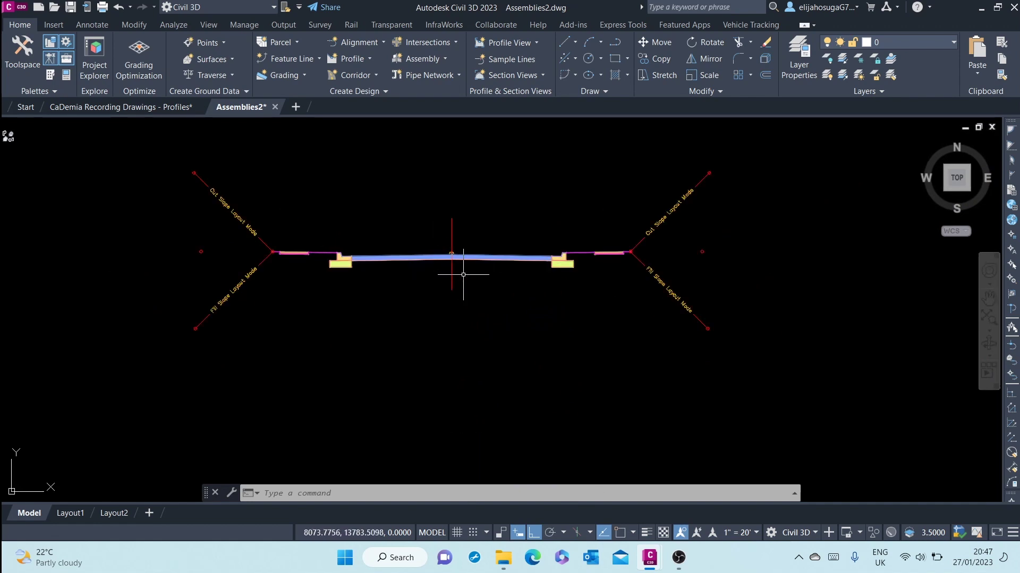
pyautogui.scroll(2, 462, 273)
pyautogui.scroll(-5, 466, 270)
pyautogui.moveTo(455, 286); pyautogui.dragTo(418, 338, button='middle')
pyautogui.scroll(8, 420, 338)
pyautogui.scroll(-3, 421, 337)
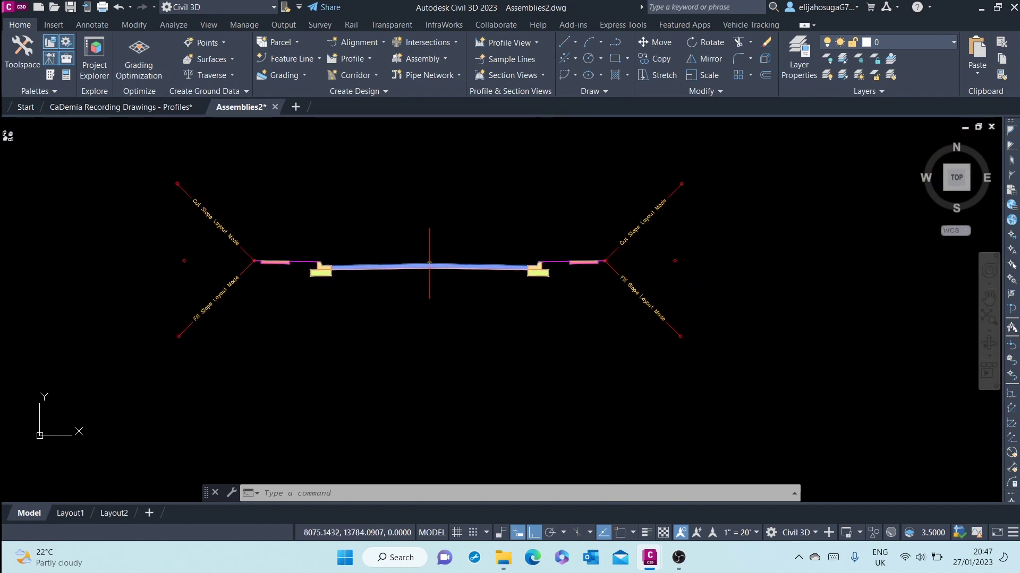
# Select the two-sided assembly by its baseline to identify it, and clear the selection after viewing it
pyautogui.click(429, 292)
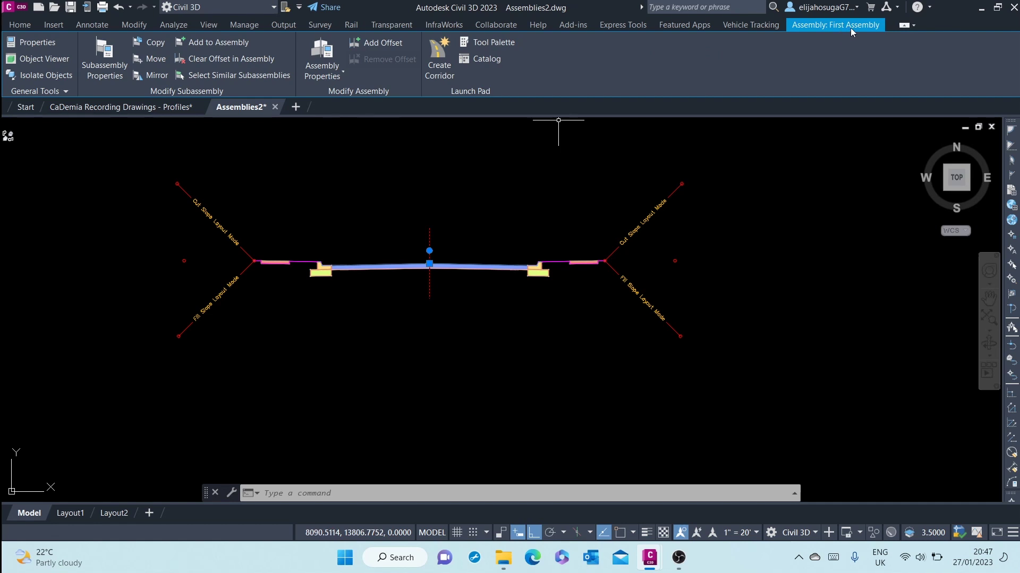
pyautogui.moveTo(408, 176)
pyautogui.mouseDown(button='middle')
pyautogui.moveTo(448, 204)
pyautogui.moveTo(493, 266)
pyautogui.mouseUp(button='middle')
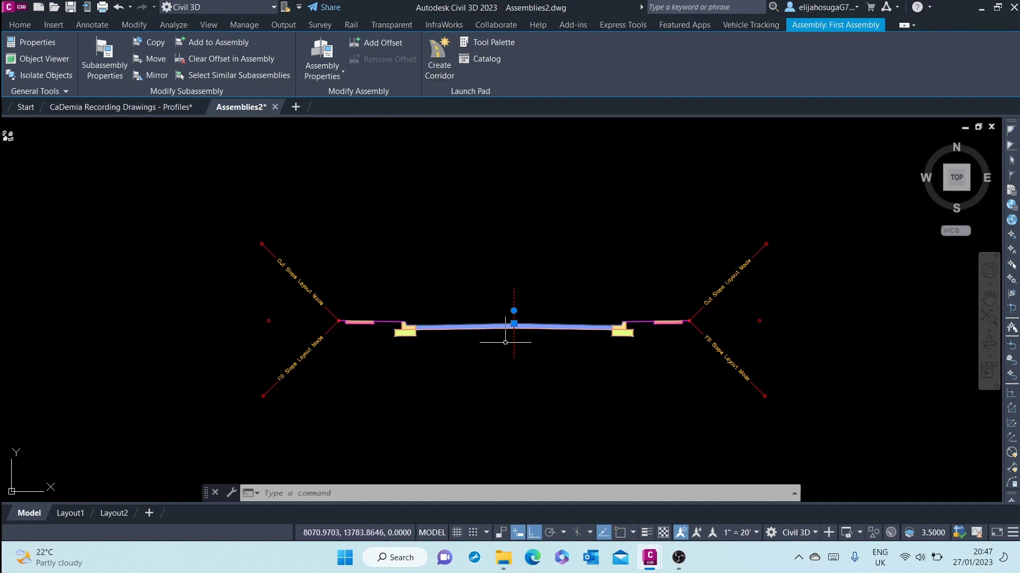
pyautogui.scroll(5, 408, 226)
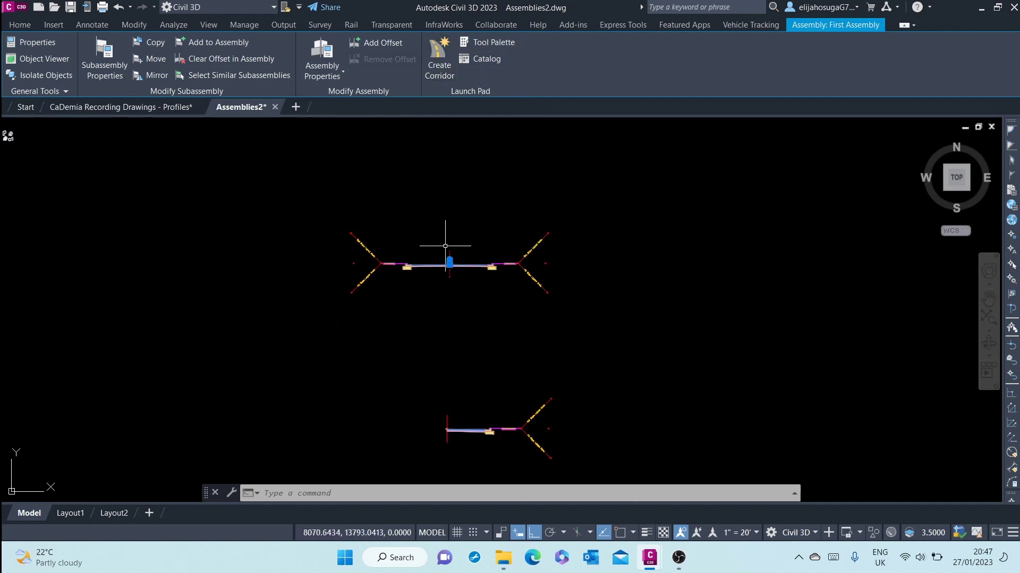
pyautogui.scroll(-4, 312, 278)
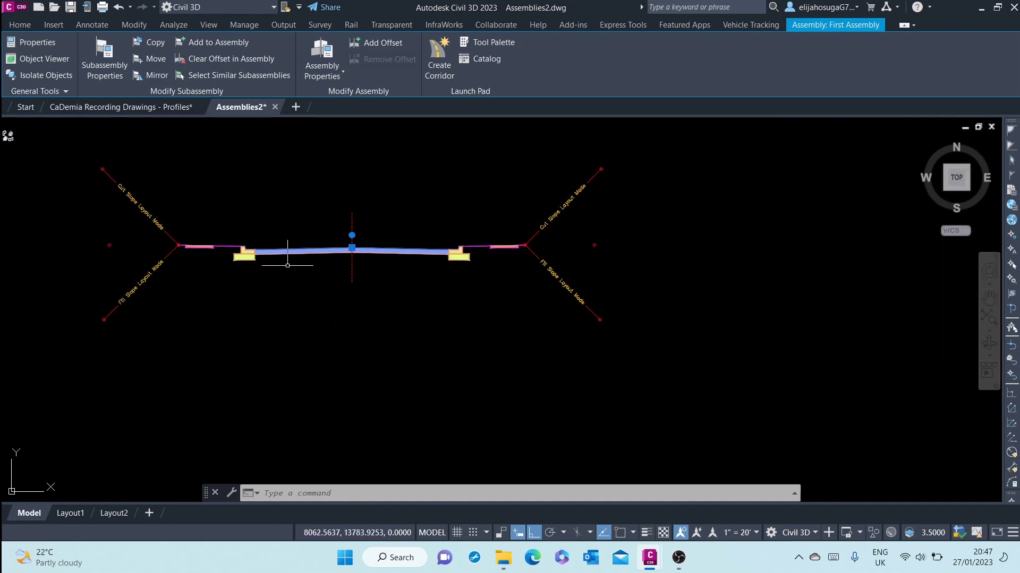
pyautogui.press('Escape')
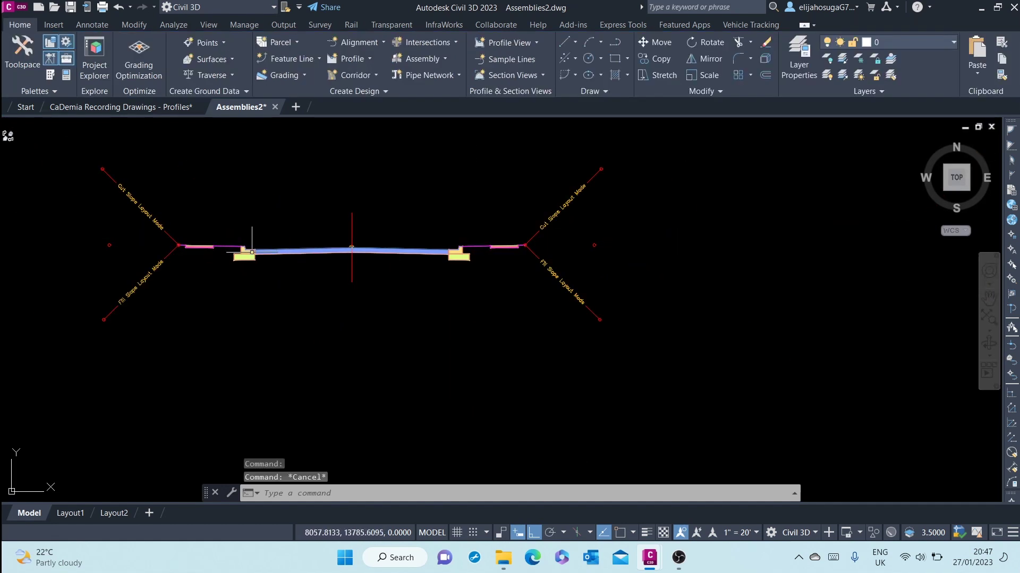
# Select the left lane and the right curb-and-gutter in turn to identify their subassembly types, clearing each selection
pyautogui.scroll(4, 308, 254)
pyautogui.click(303, 248)
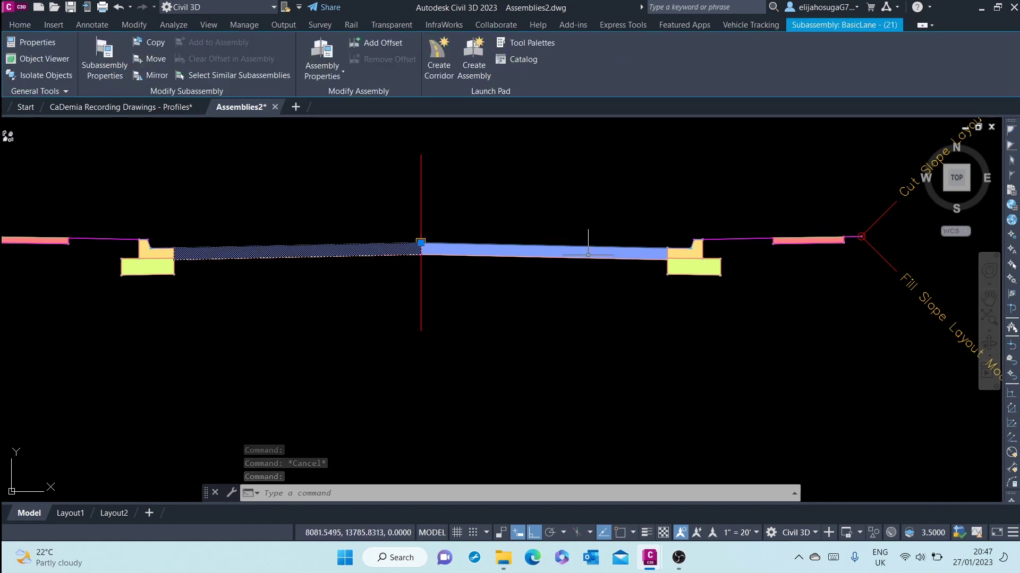
pyautogui.press('Escape')
pyautogui.click(700, 249)
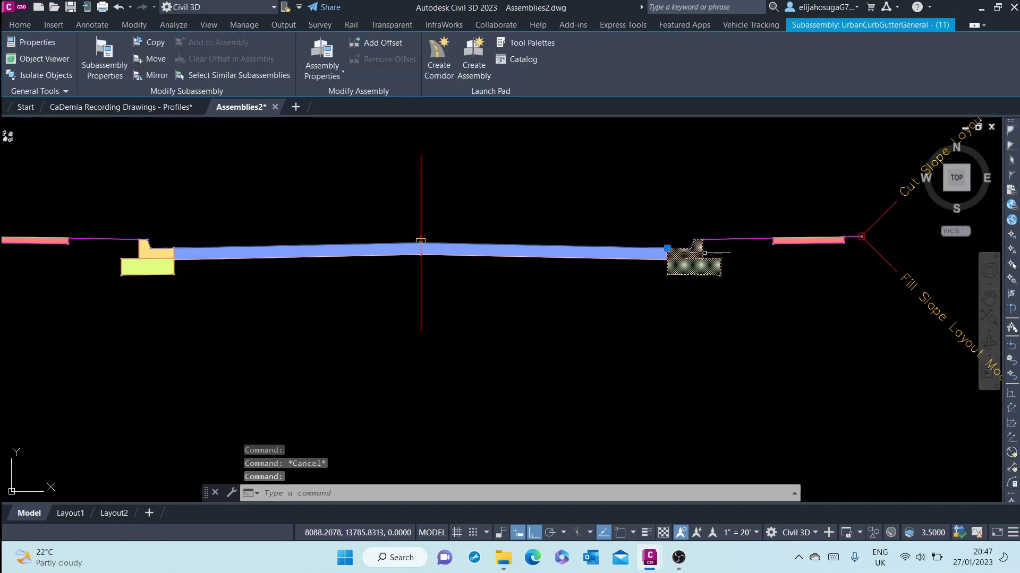
pyautogui.press('Escape')
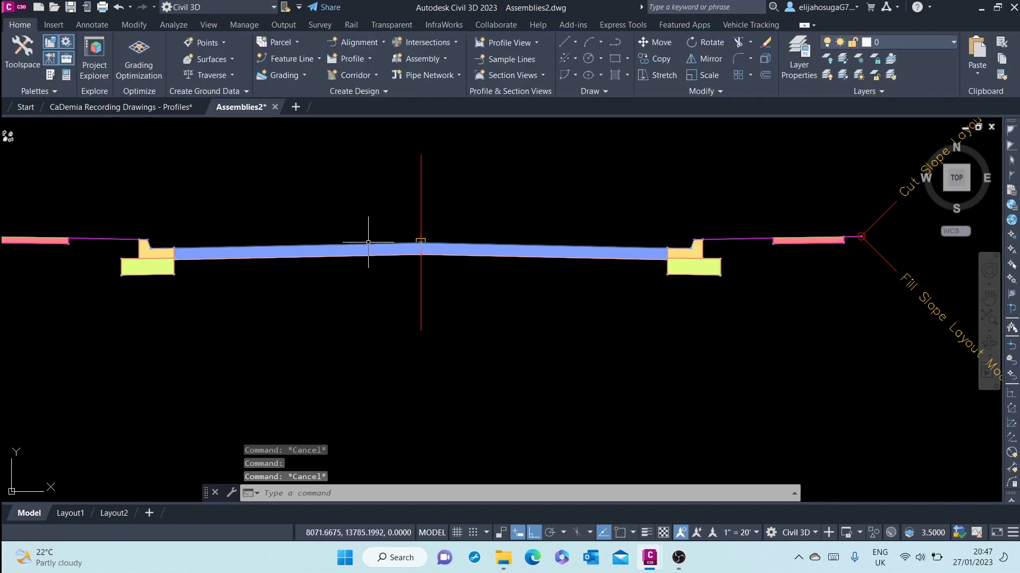
# Open the assembly properties of the two-sided First Assembly from its baseline, view the general information, and close them
pyautogui.click(421, 209)
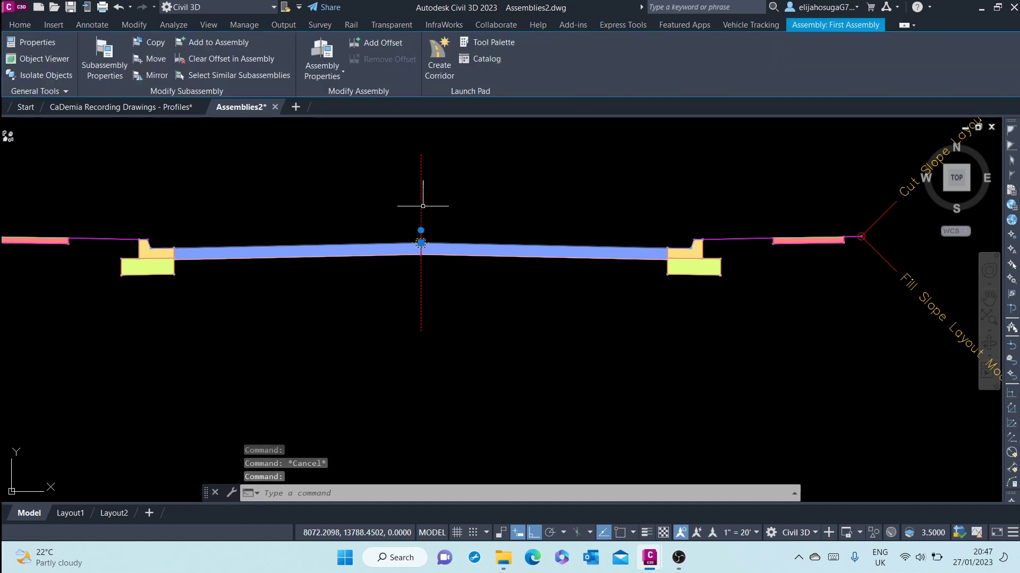
pyautogui.rightClick(429, 205)
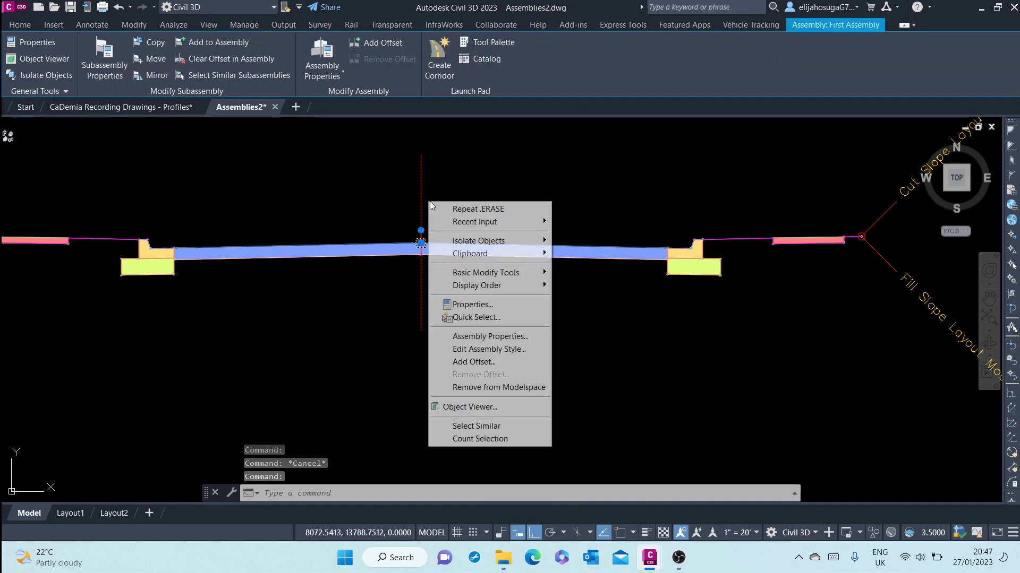
pyautogui.click(495, 334)
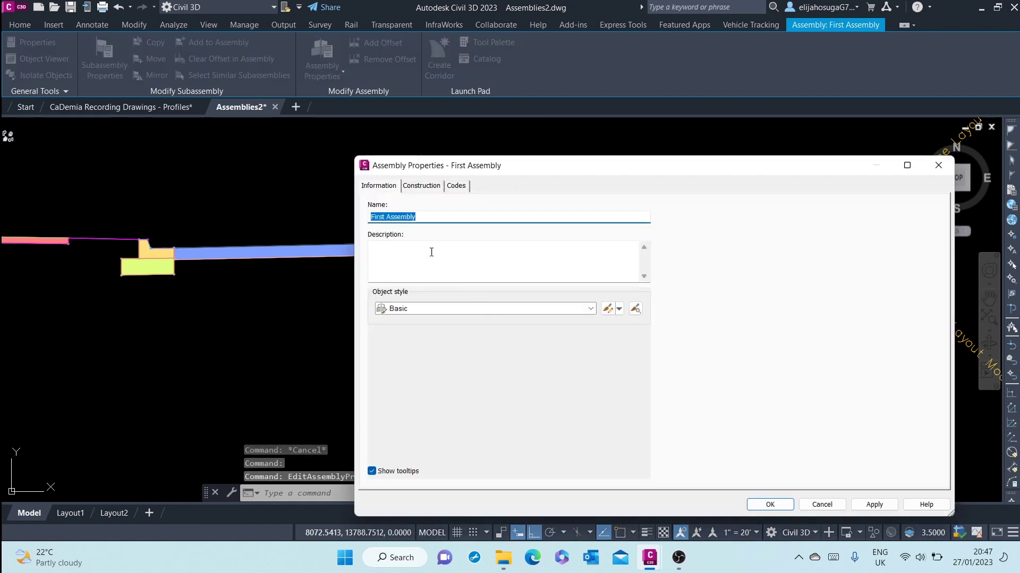
pyautogui.click(938, 165)
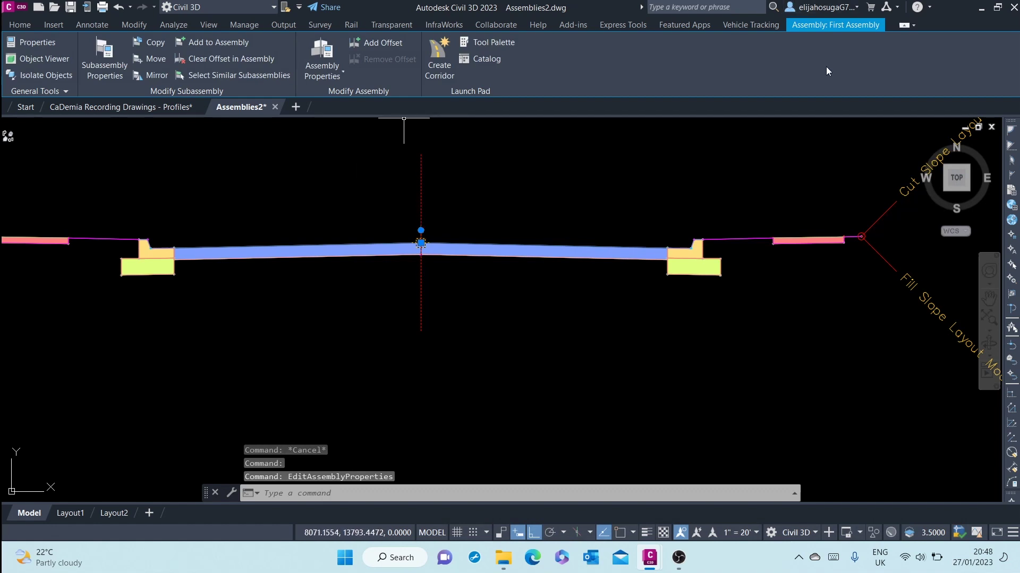
# Reopen First Assembly's properties and examine the subassemblies in each construction group, comparing them with the drawn cross-section
pyautogui.click(318, 52)
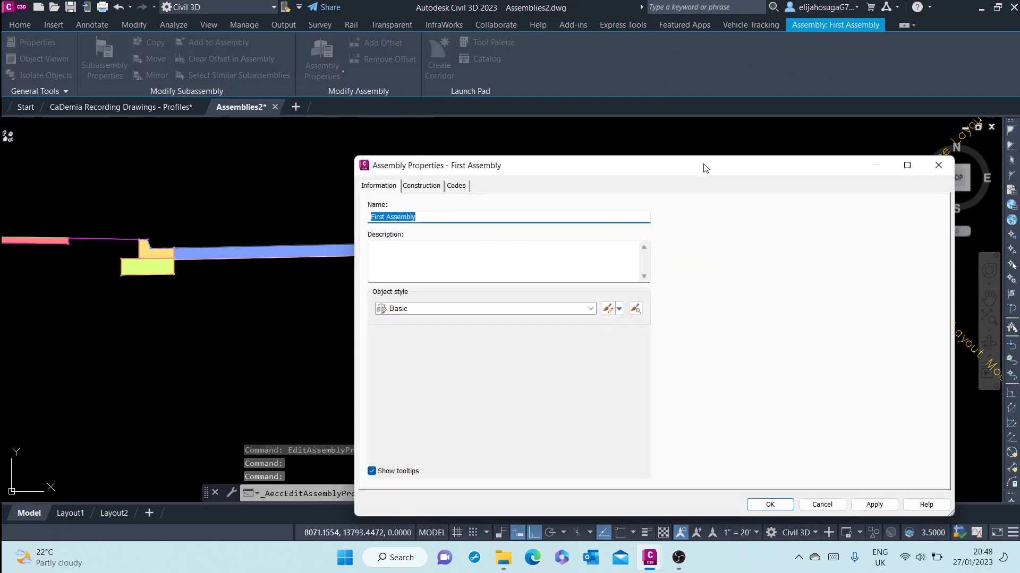
pyautogui.moveTo(701, 168); pyautogui.dragTo(610, 117)
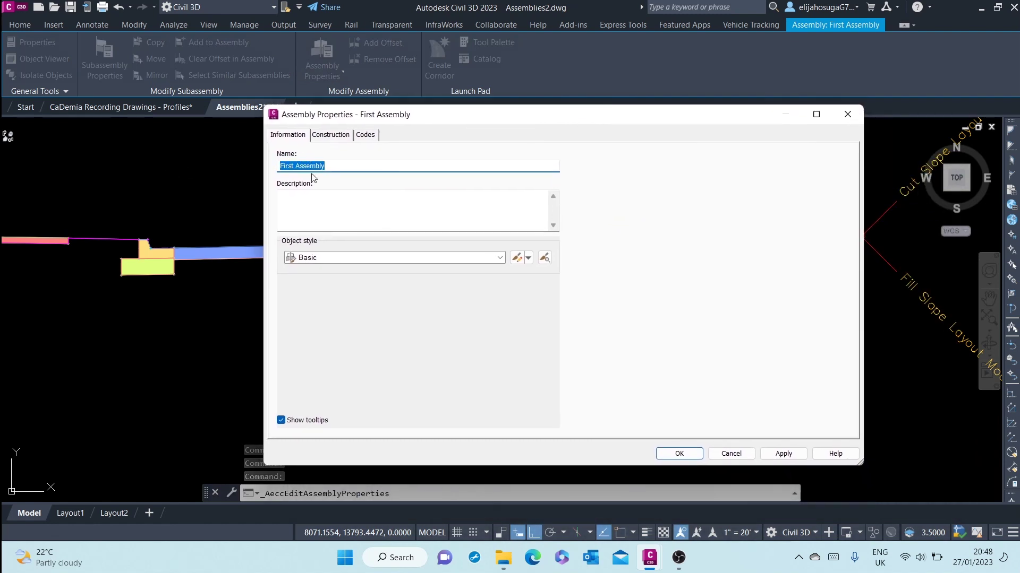
pyautogui.click(329, 135)
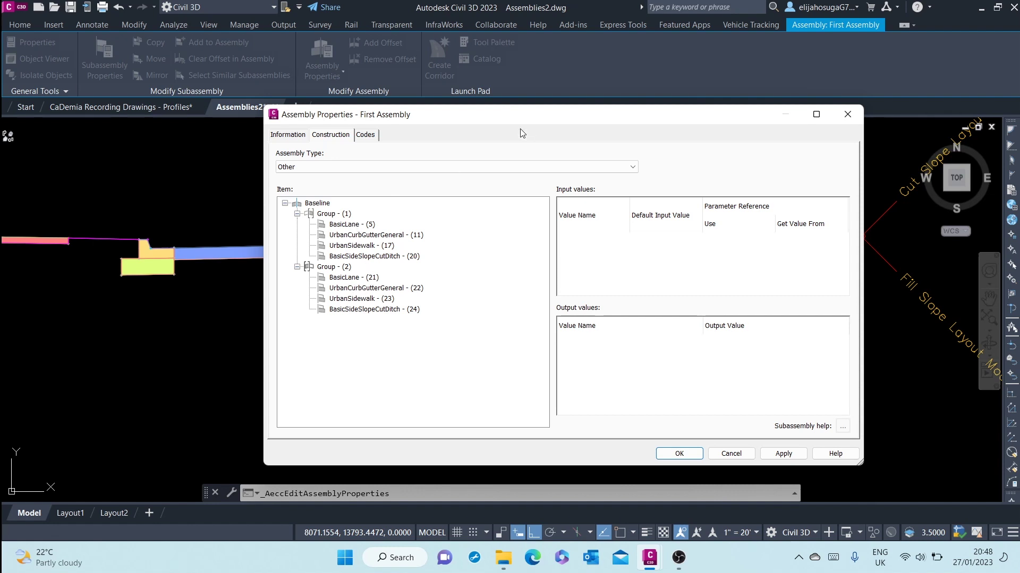
pyautogui.moveTo(521, 116); pyautogui.dragTo(559, 141)
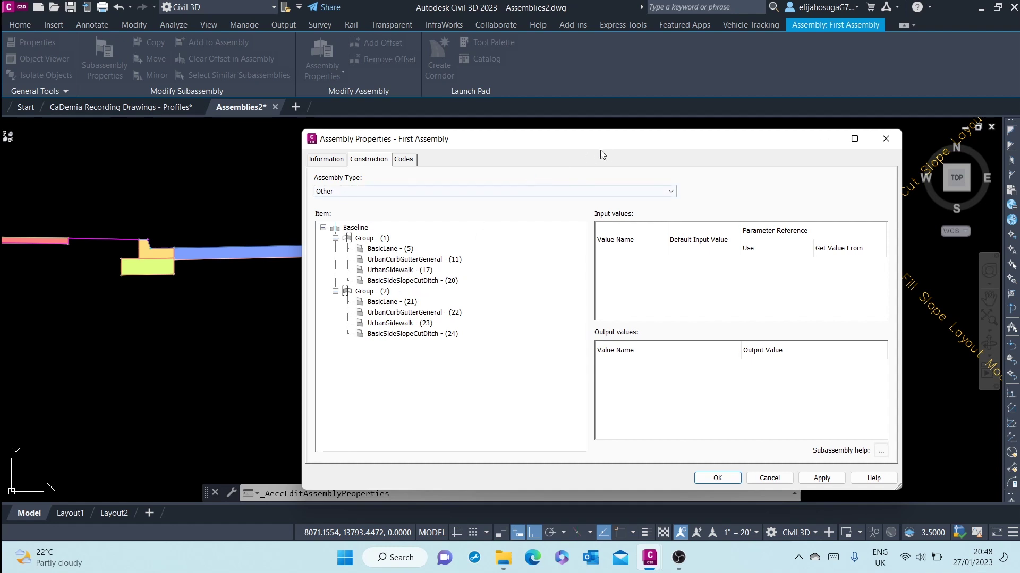
pyautogui.moveTo(603, 142); pyautogui.dragTo(798, 221)
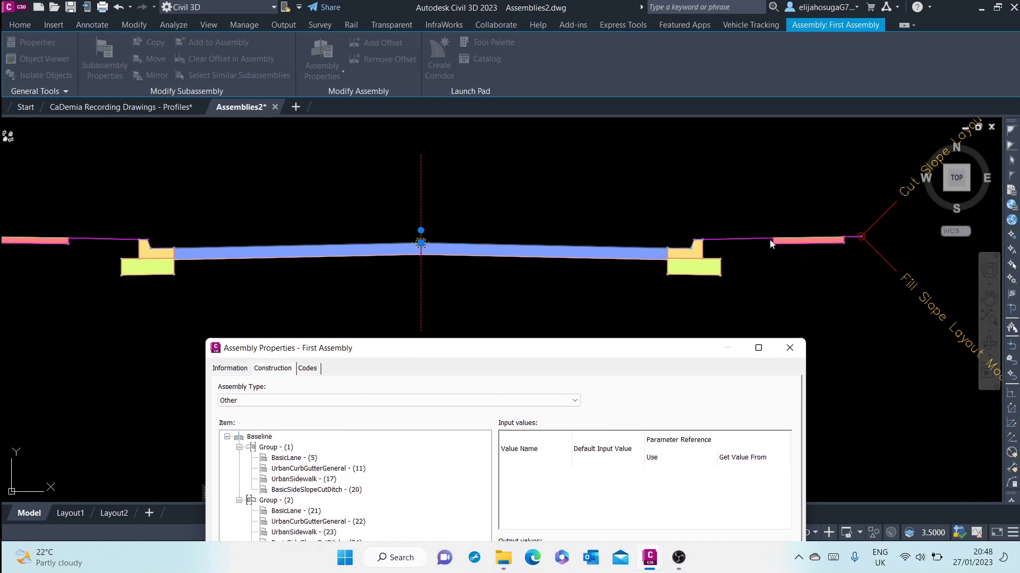
pyautogui.moveTo(603, 350); pyautogui.dragTo(644, 171)
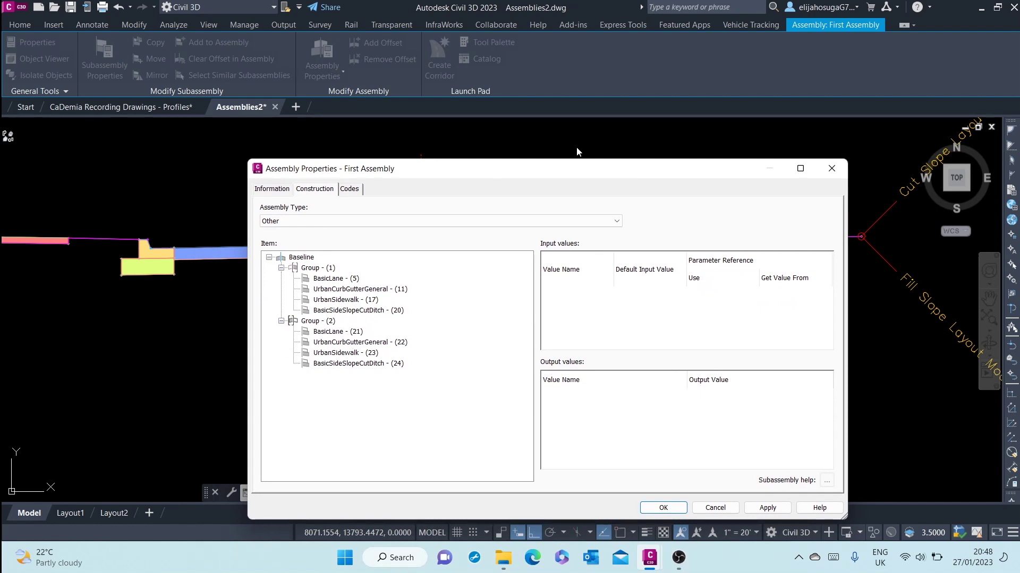
pyautogui.moveTo(553, 170); pyautogui.dragTo(682, 204)
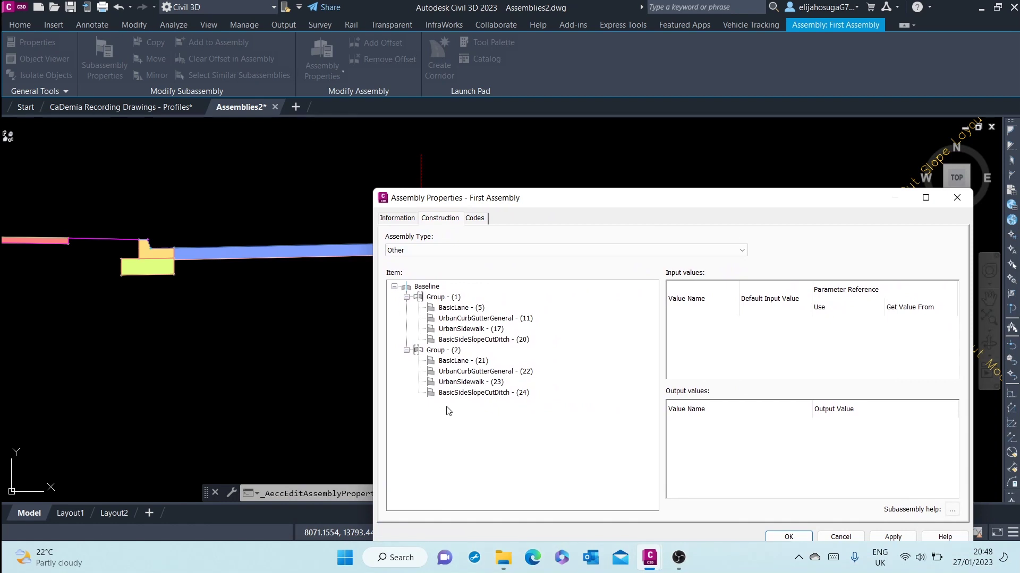
pyautogui.moveTo(553, 192); pyautogui.dragTo(680, 154)
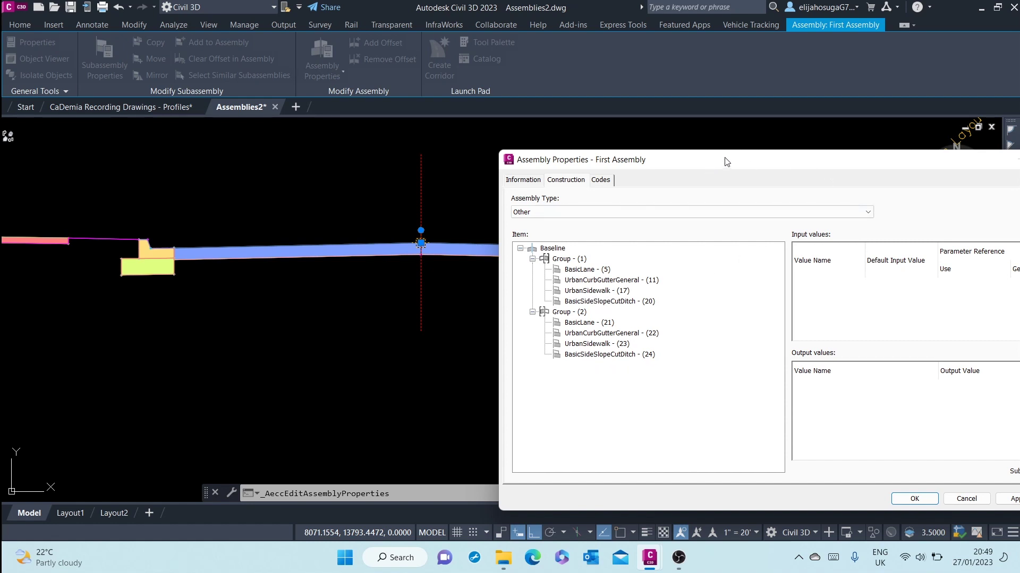
pyautogui.moveTo(715, 161); pyautogui.dragTo(647, 161)
# Examine the link, point and shape codes of First Assembly, and close its properties
pyautogui.click(532, 179)
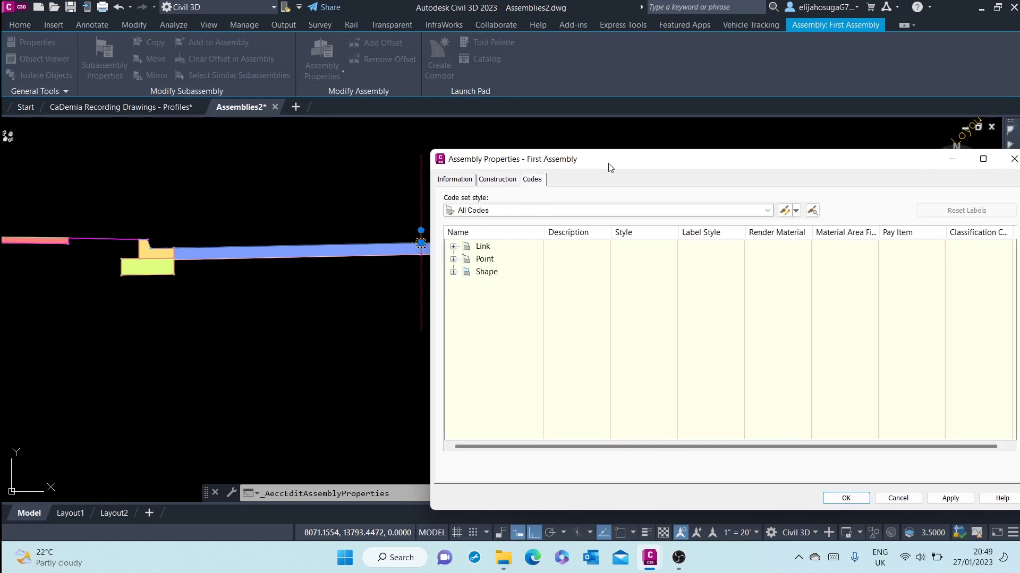
pyautogui.moveTo(609, 166); pyautogui.dragTo(650, 164)
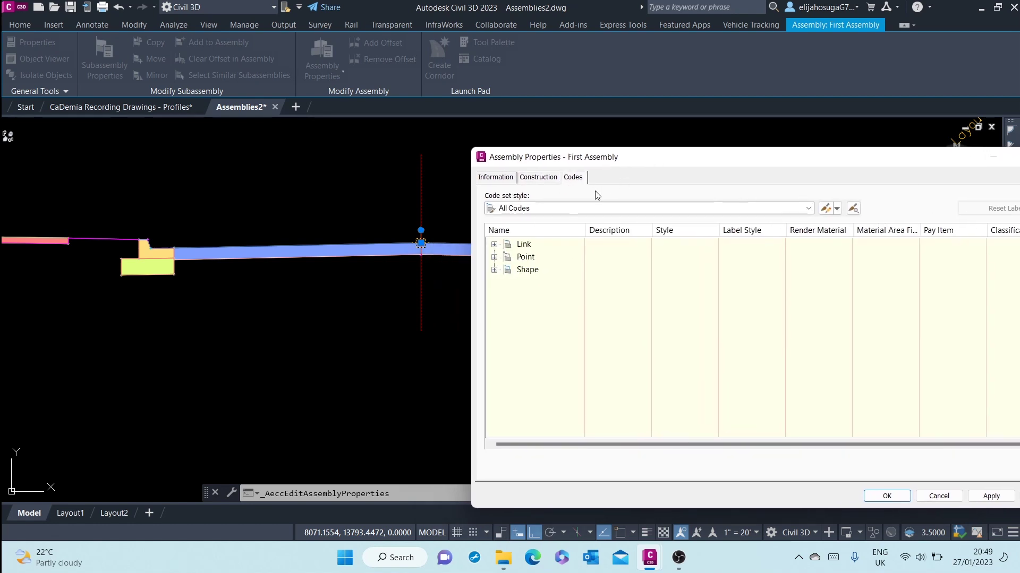
pyautogui.click(495, 245)
pyautogui.moveTo(680, 158); pyautogui.dragTo(708, 146)
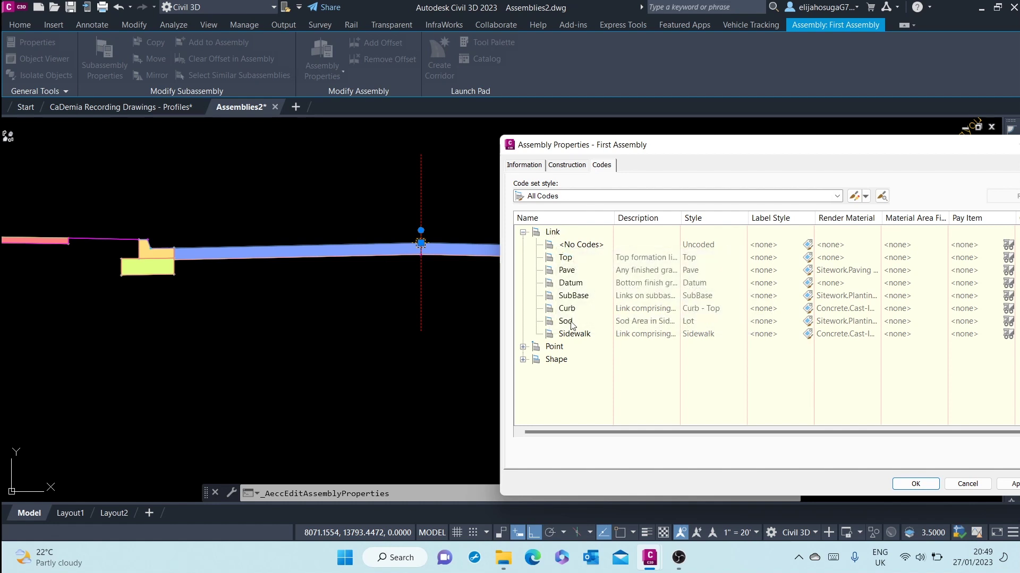
pyautogui.click(523, 346)
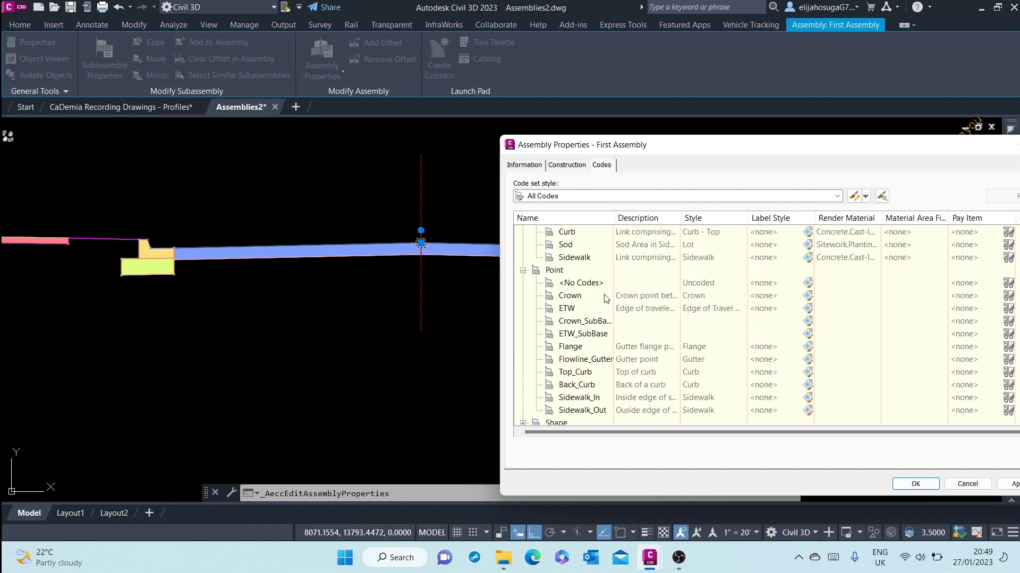
pyautogui.scroll(-1, 607, 296)
pyautogui.click(523, 410)
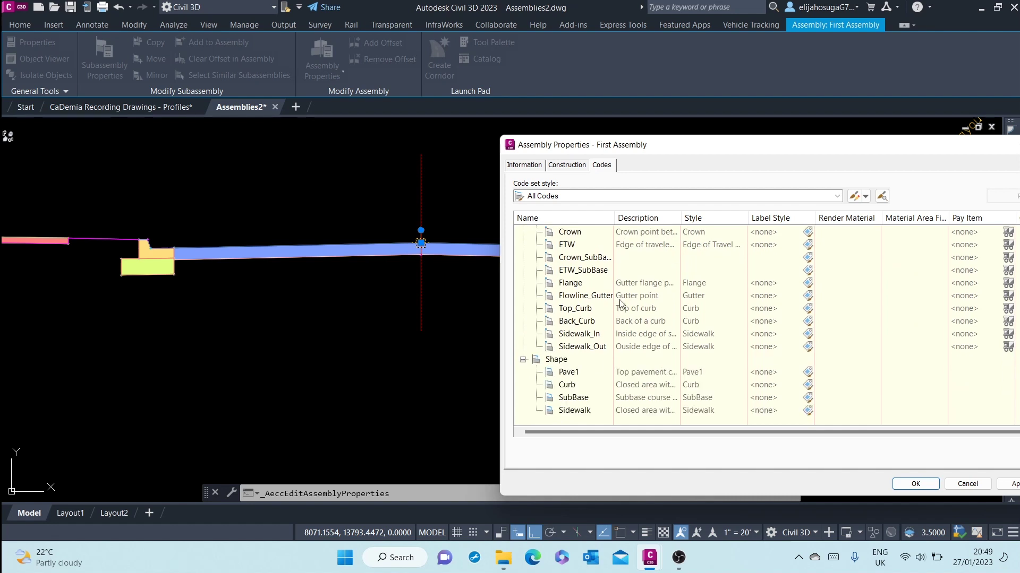
pyautogui.scroll(5, 629, 311)
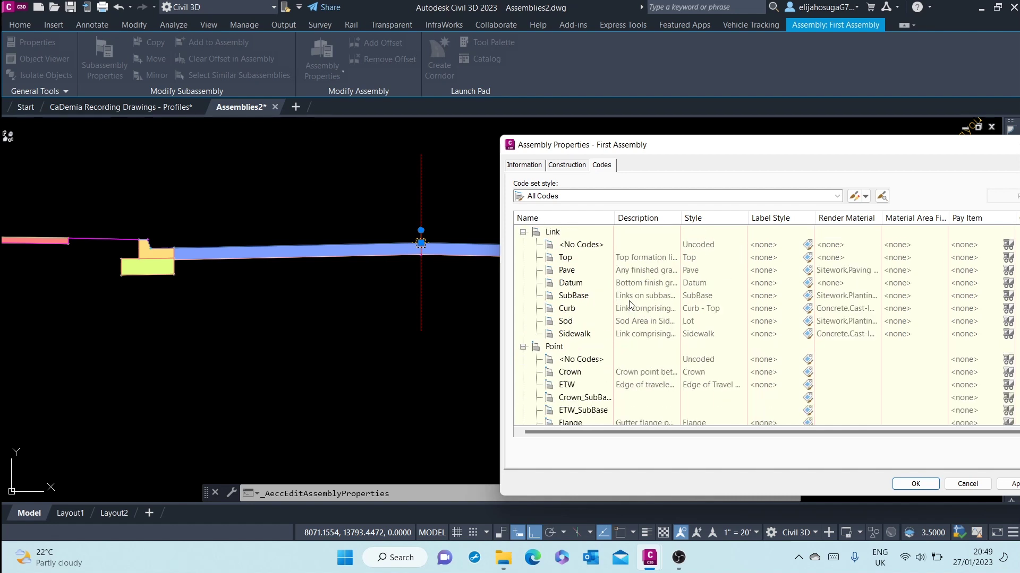
pyautogui.moveTo(776, 143); pyautogui.dragTo(536, 113)
pyautogui.click(885, 115)
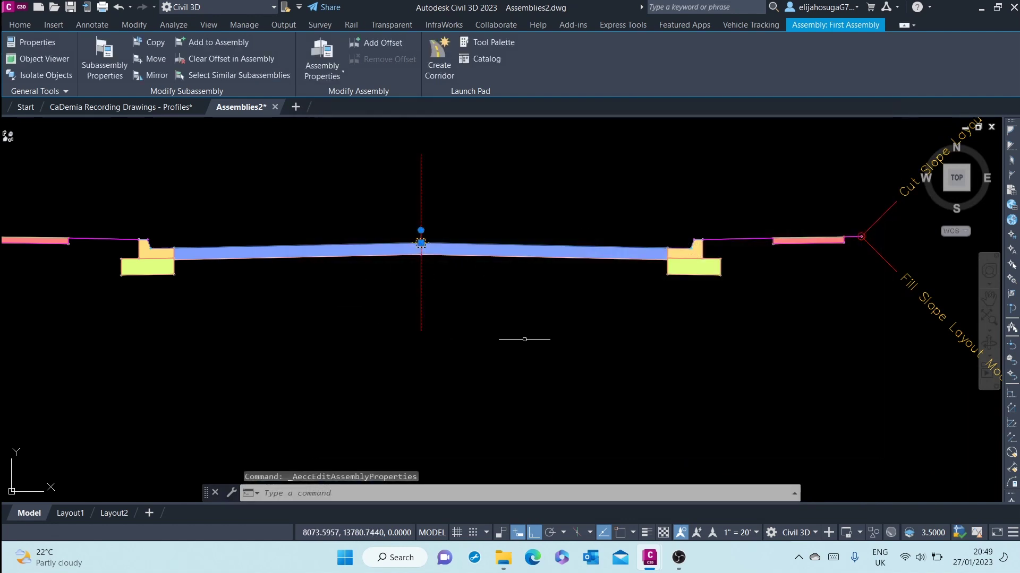
# Review the whole two-sided assembly, and toggle the Toolspace display
pyautogui.scroll(-5, 487, 263)
pyautogui.scroll(3, 478, 308)
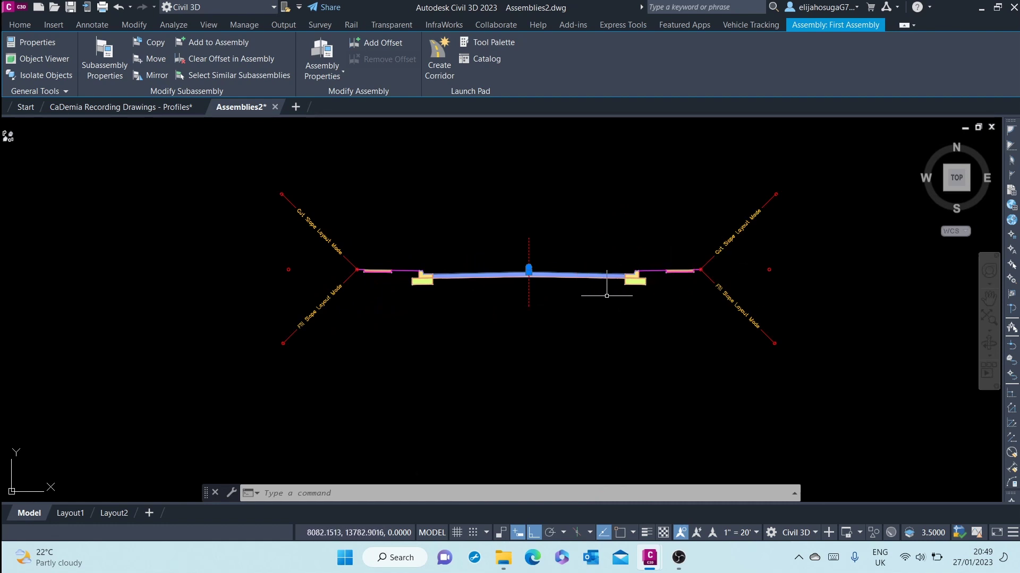
pyautogui.scroll(4, 611, 269)
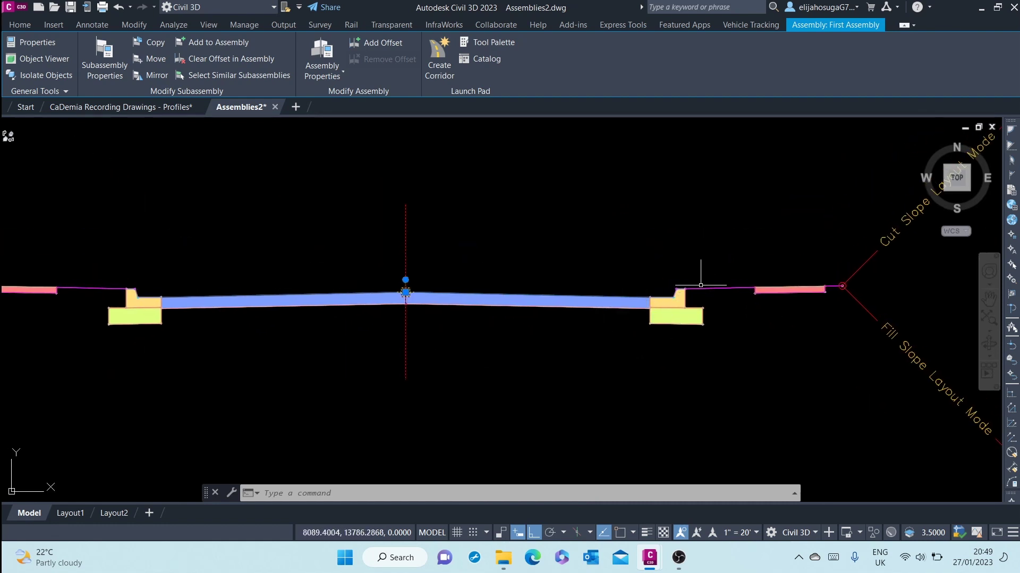
pyautogui.scroll(4, 693, 295)
pyautogui.scroll(-7, 704, 291)
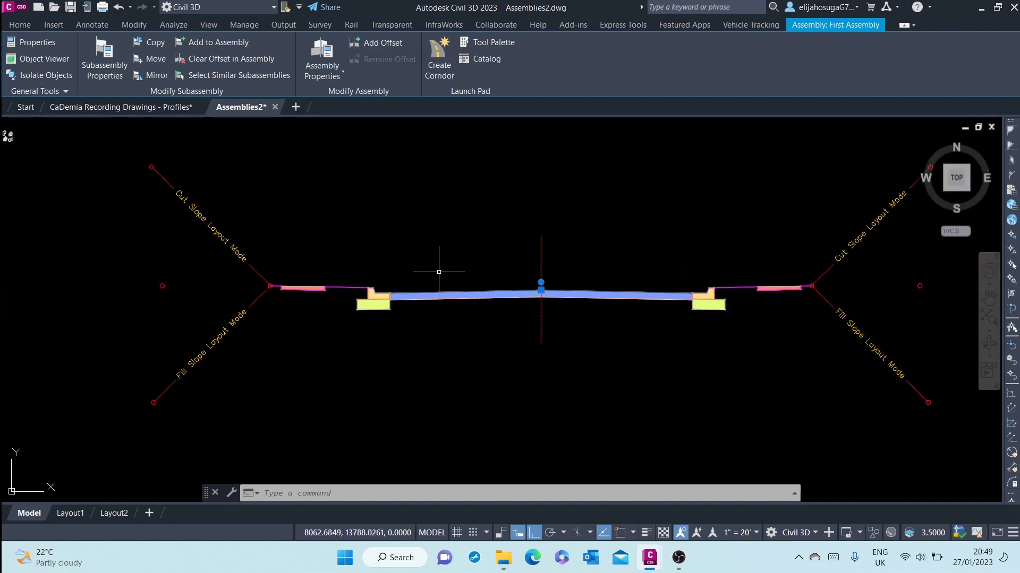
pyautogui.click(21, 24)
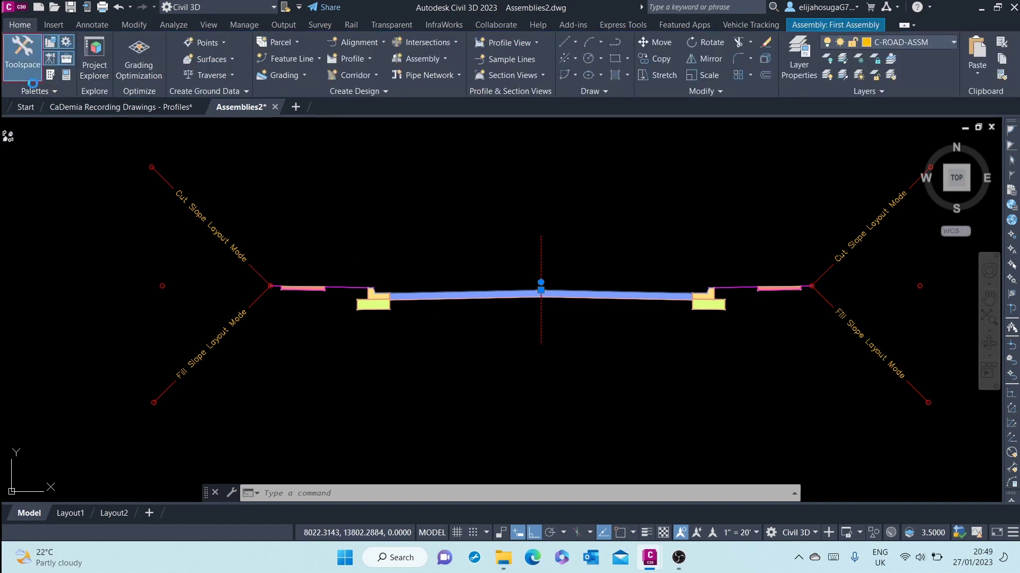
pyautogui.click(32, 66)
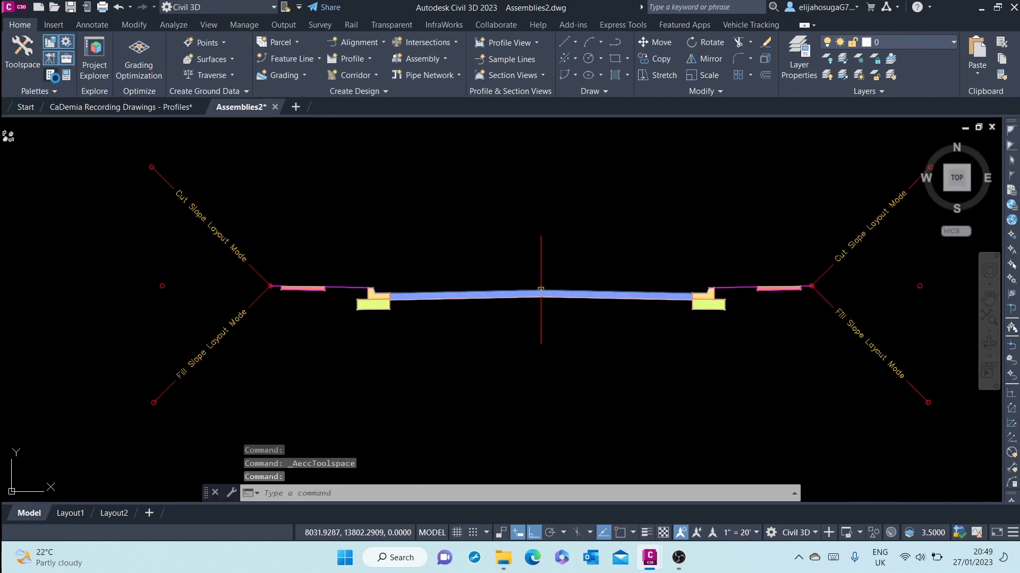
# Display the tool palettes and switch them to the Civil Metric Subassemblies set
pyautogui.click(53, 78)
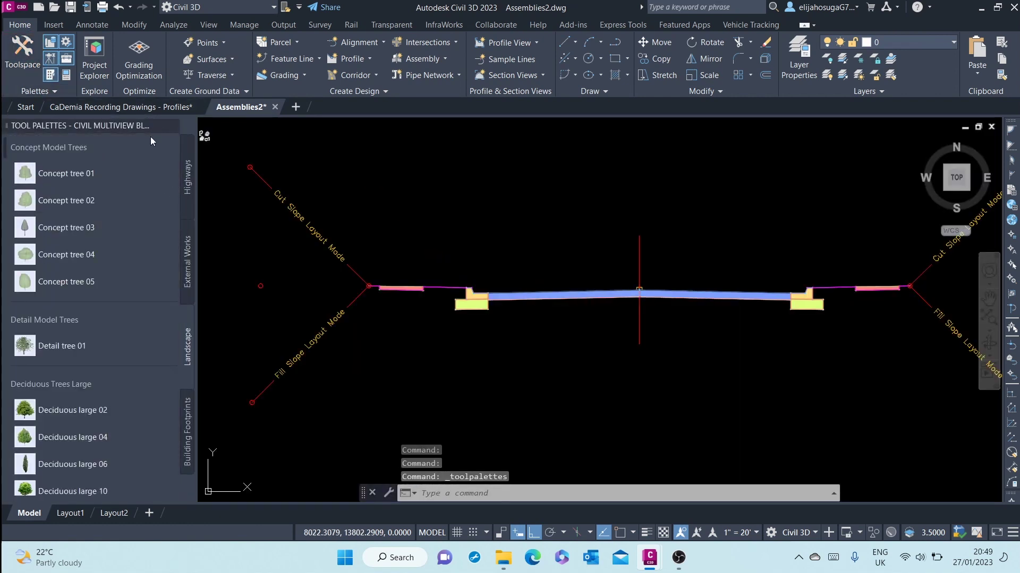
pyautogui.rightClick(83, 127)
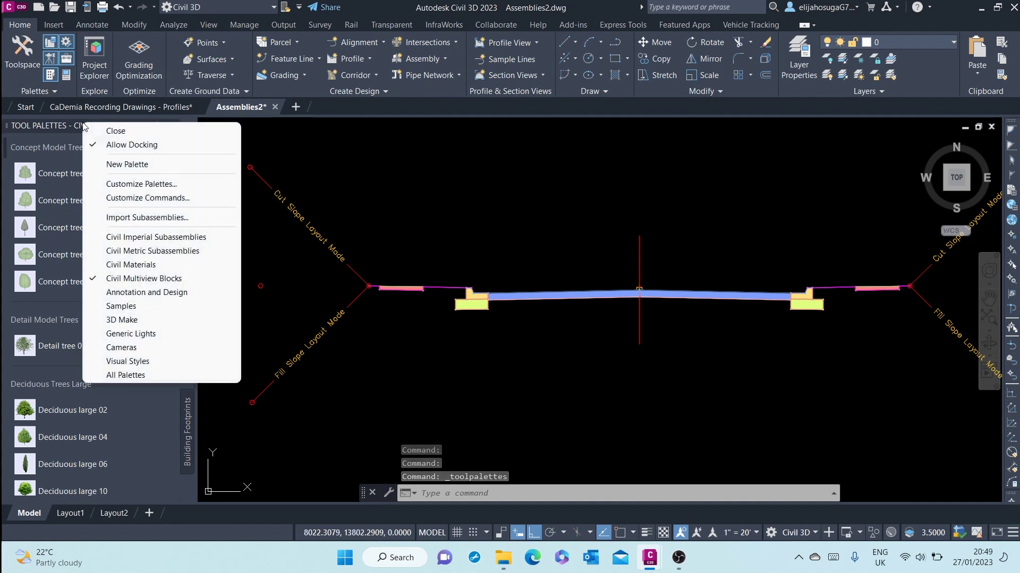
pyautogui.click(166, 252)
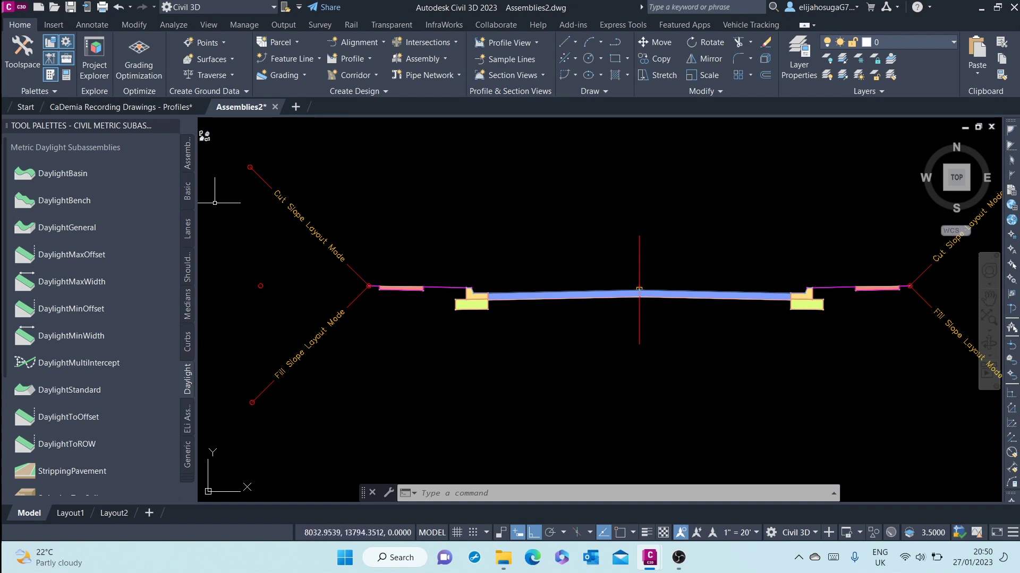
# Browse the metric Basic, Lanes, Shoulders and Medians subassemblies, and return to the full list of lane subassemblies
pyautogui.click(187, 192)
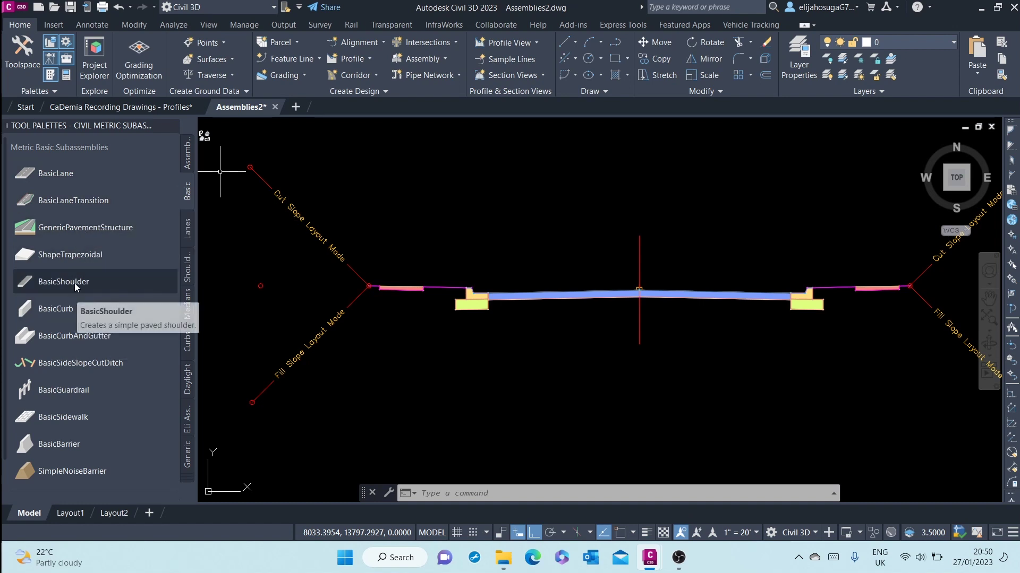
pyautogui.click(186, 229)
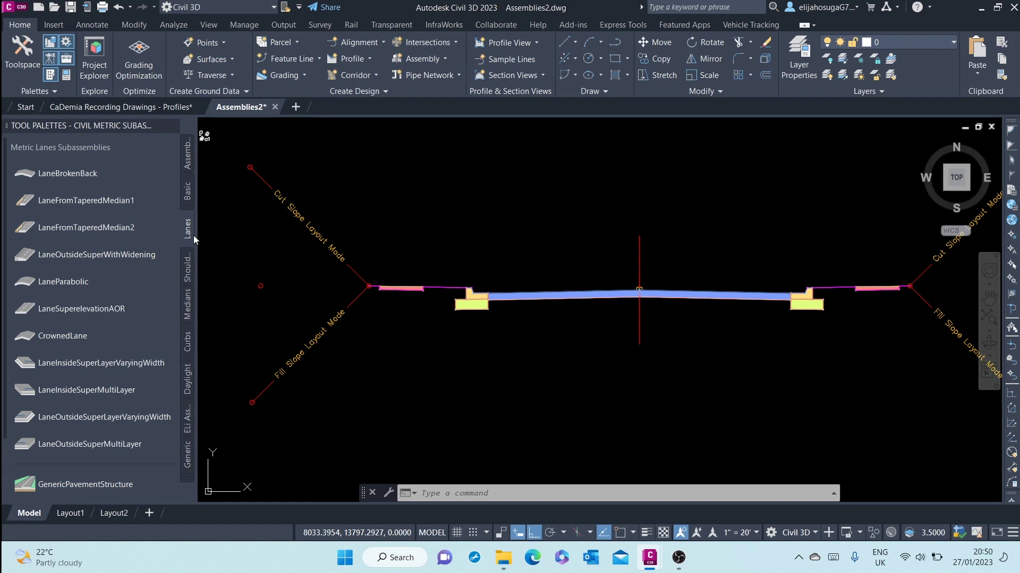
pyautogui.click(186, 270)
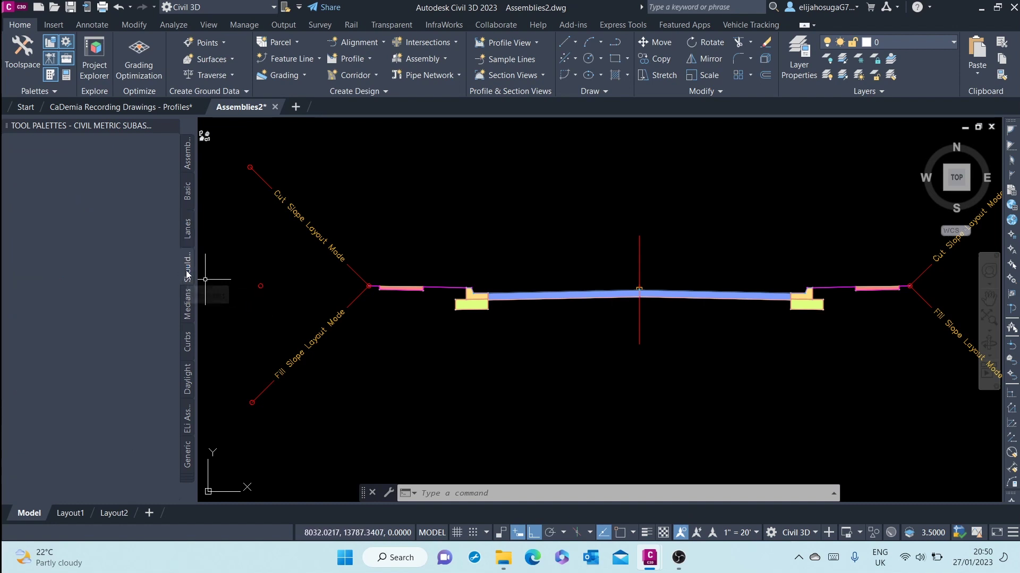
pyautogui.click(182, 303)
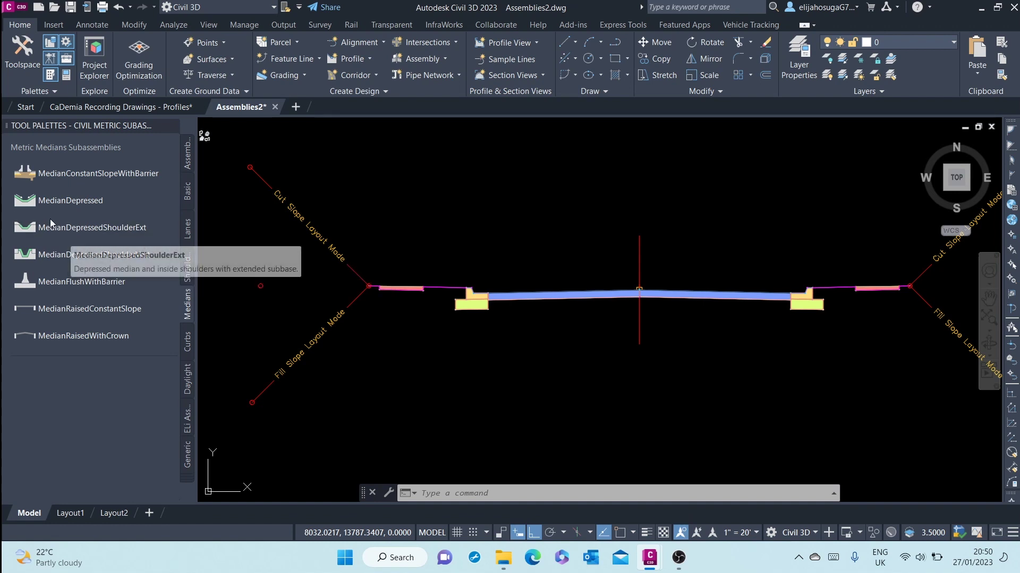
pyautogui.click(183, 232)
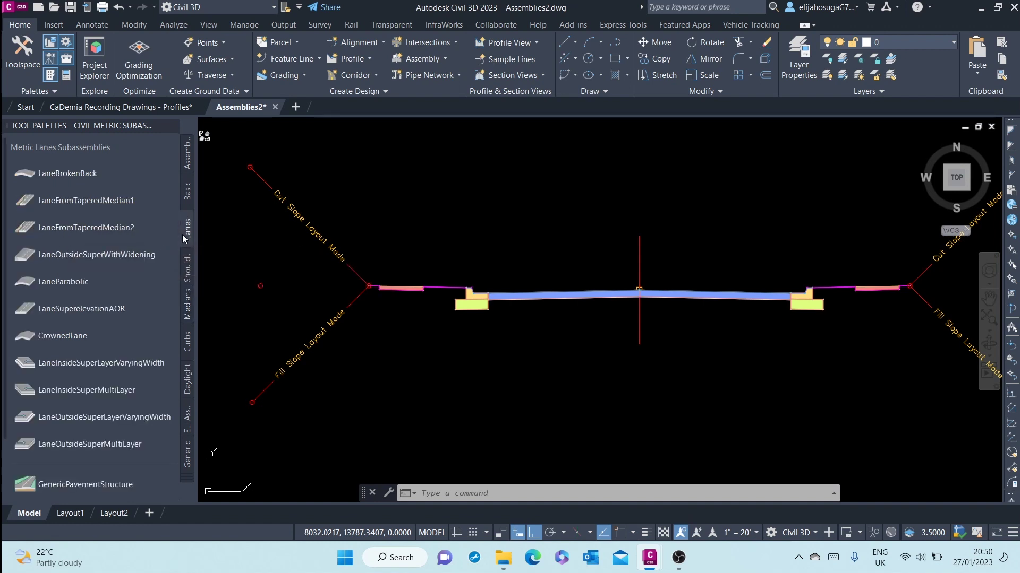
pyautogui.scroll(-2, 89, 228)
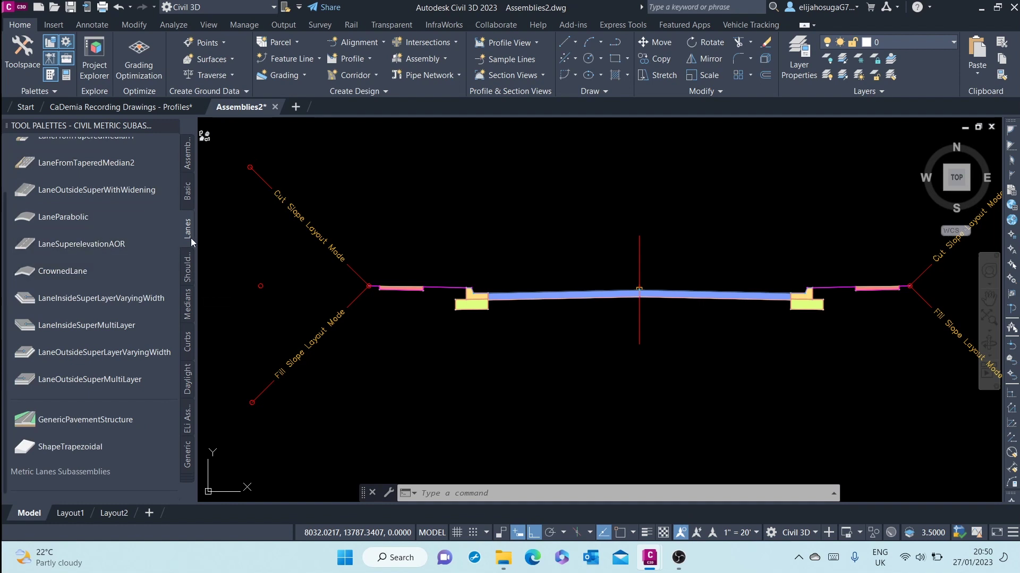
# Open the help topic of the LaneSuperelevationAOR subassembly and reposition its window over the drawing
pyautogui.rightClick(76, 238)
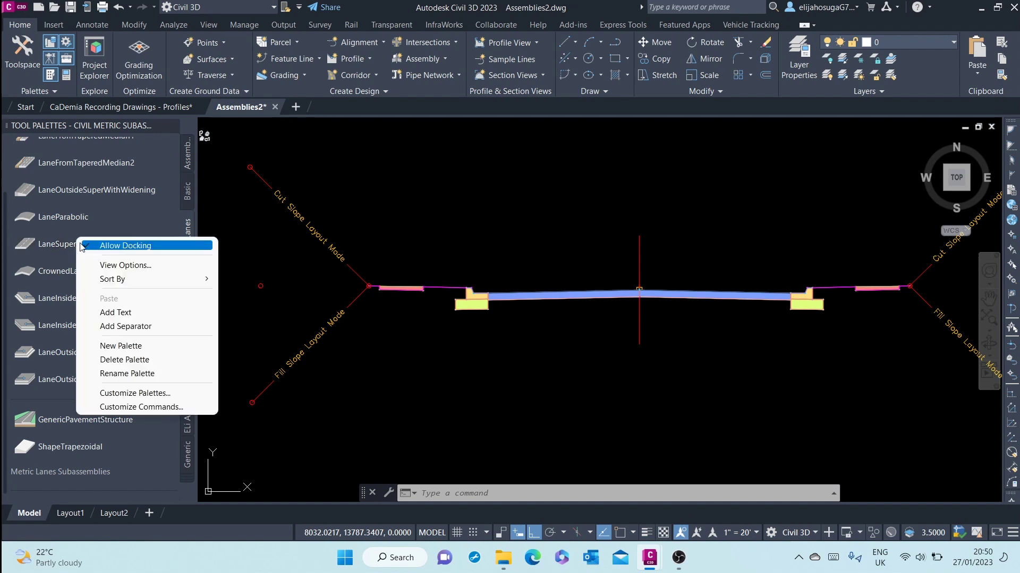
pyautogui.rightClick(43, 253)
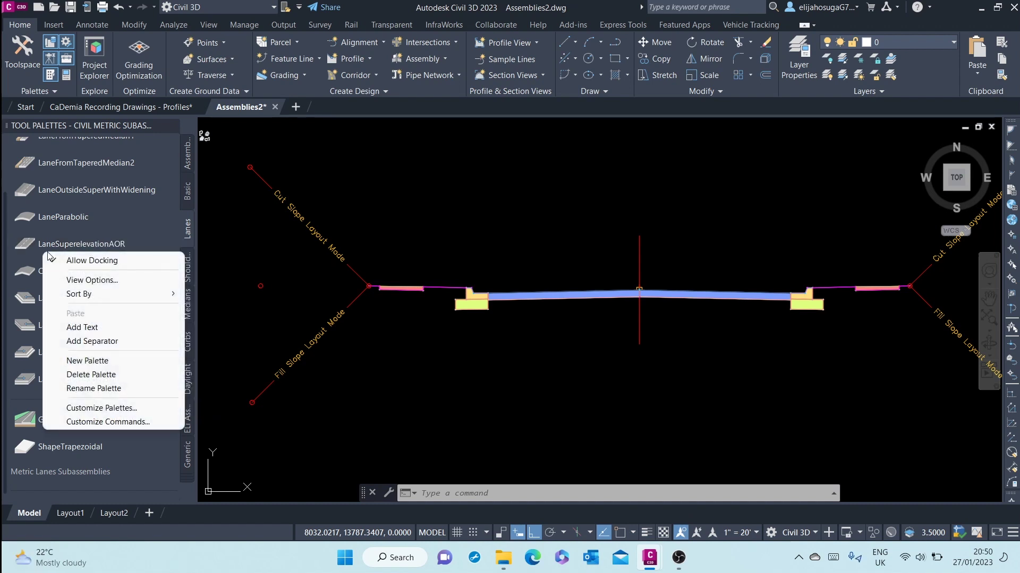
pyautogui.click(298, 259)
pyautogui.click(344, 228)
pyautogui.click(217, 263)
pyautogui.rightClick(98, 247)
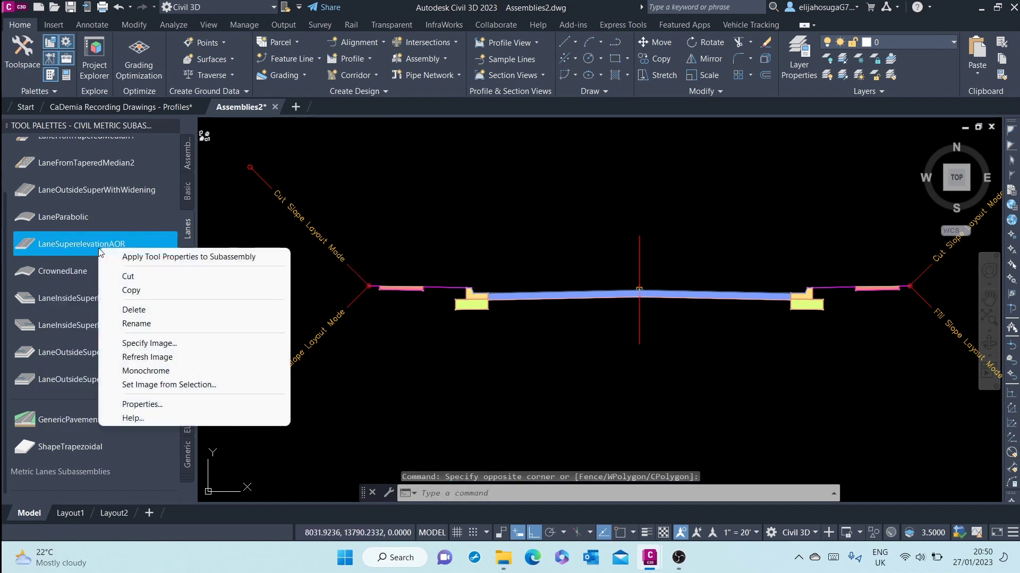
pyautogui.click(141, 419)
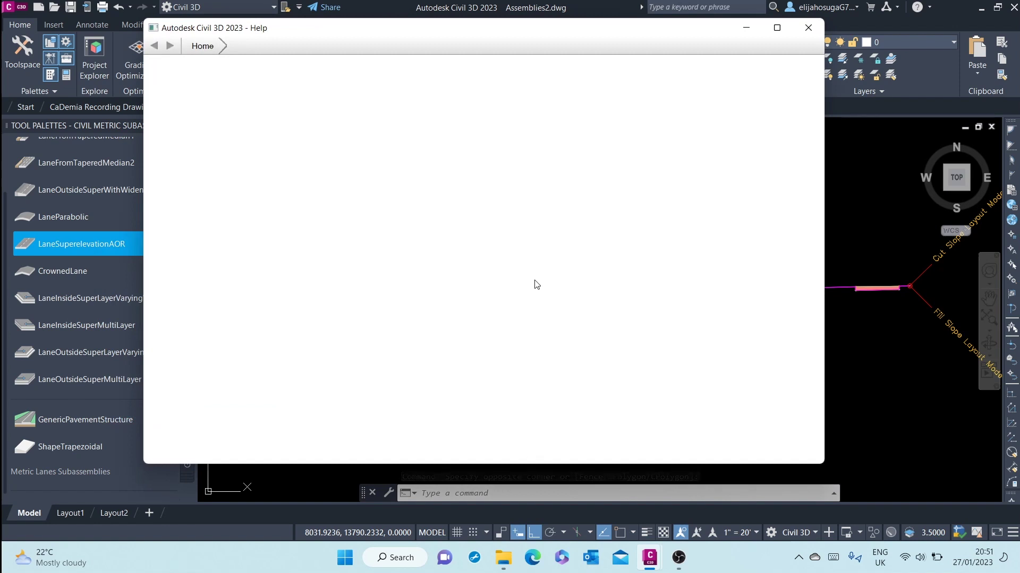
pyautogui.moveTo(484, 23); pyautogui.dragTo(459, 54)
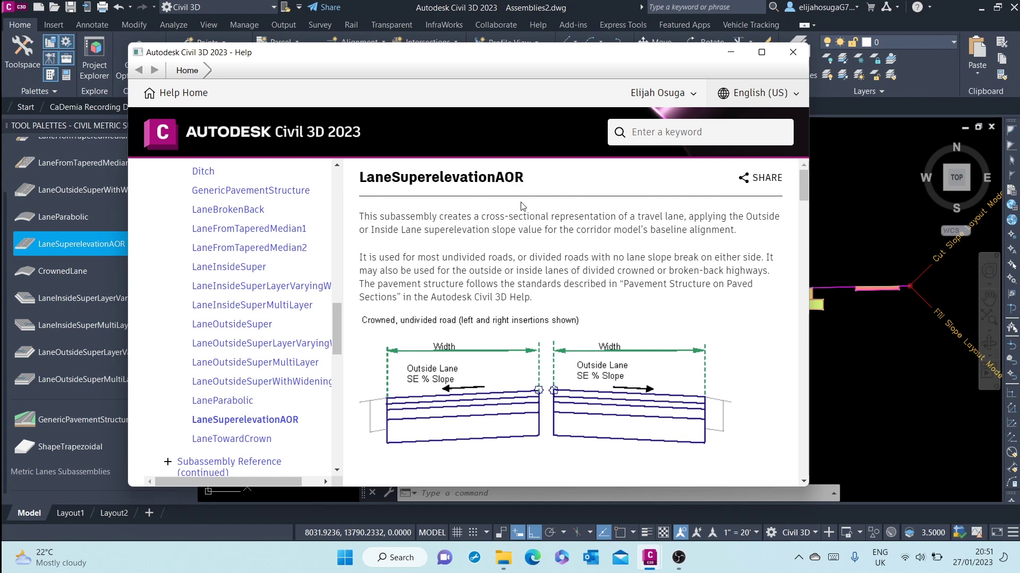
# Examine the LaneSuperelevationAOR help topic's lane diagrams, attachment description, input and target parameters, and layout mode operation
pyautogui.scroll(-6, 522, 207)
pyautogui.scroll(4, 436, 291)
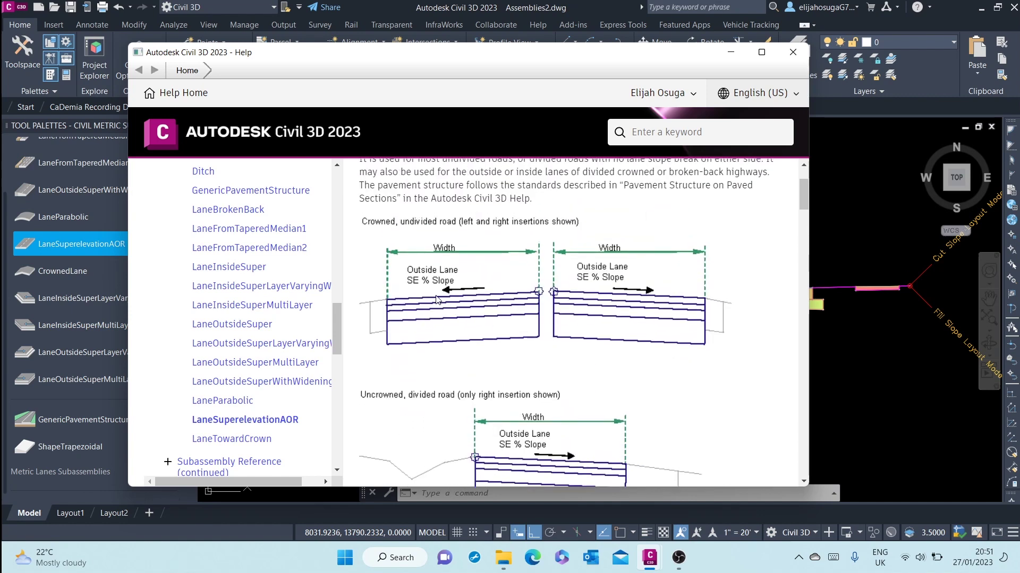
pyautogui.scroll(2, 580, 315)
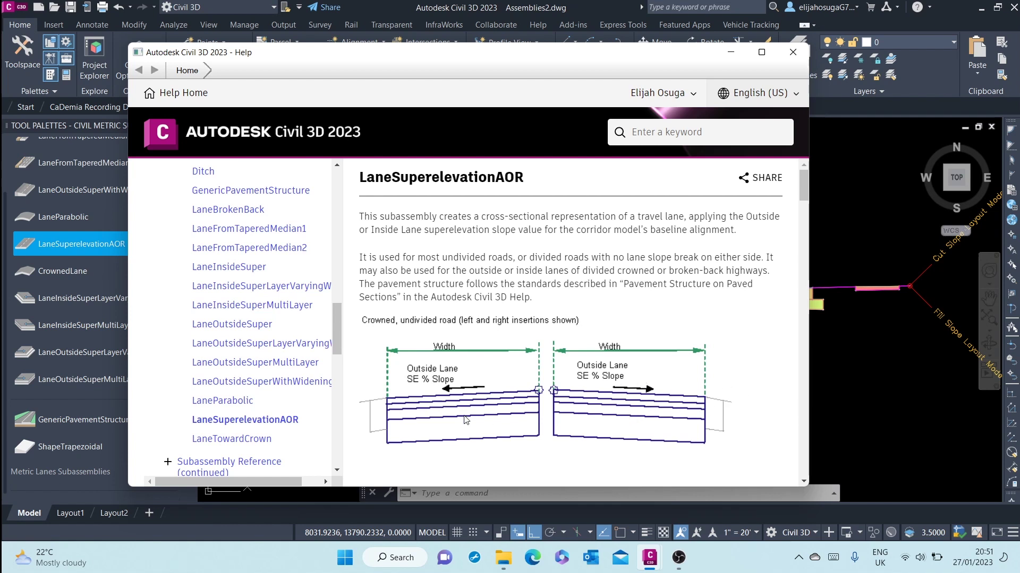
pyautogui.scroll(-2, 481, 357)
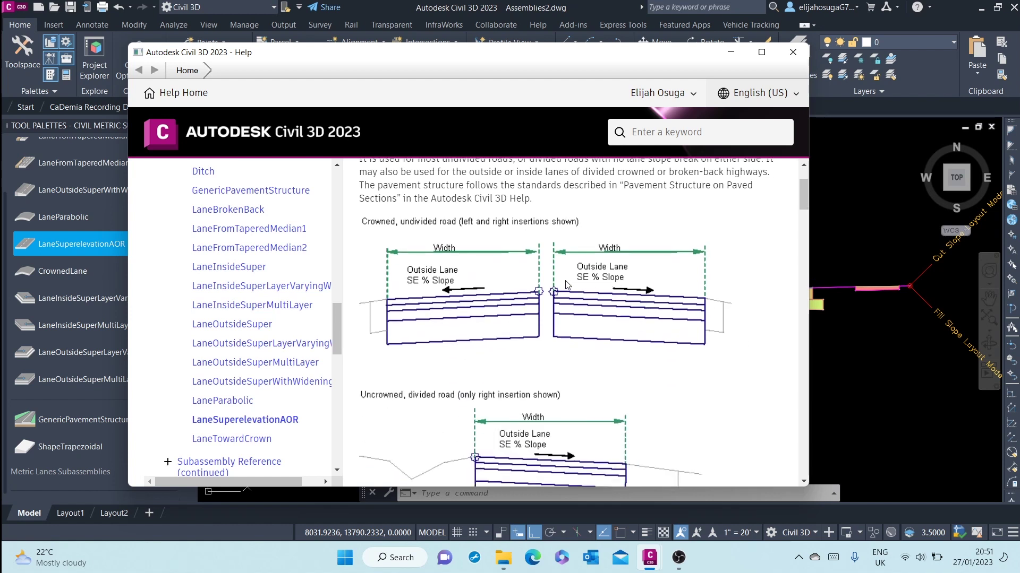
pyautogui.scroll(-4, 634, 265)
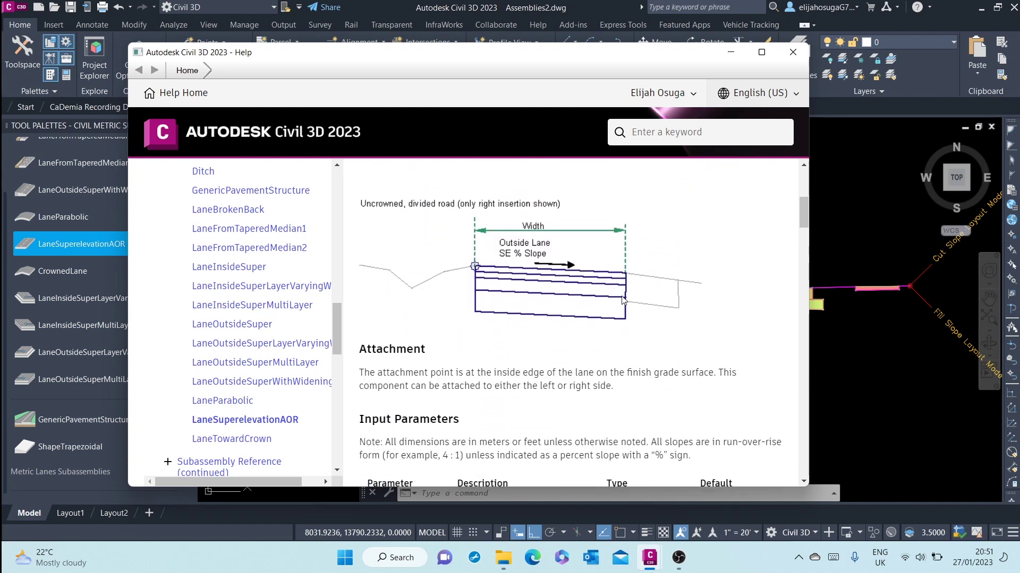
pyautogui.scroll(-3, 584, 241)
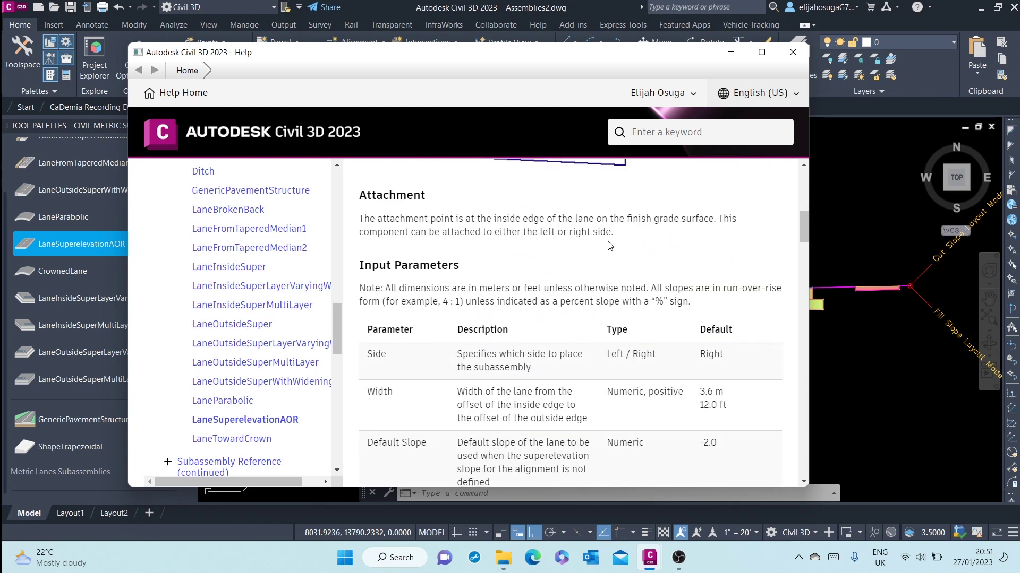
pyautogui.scroll(-3, 418, 313)
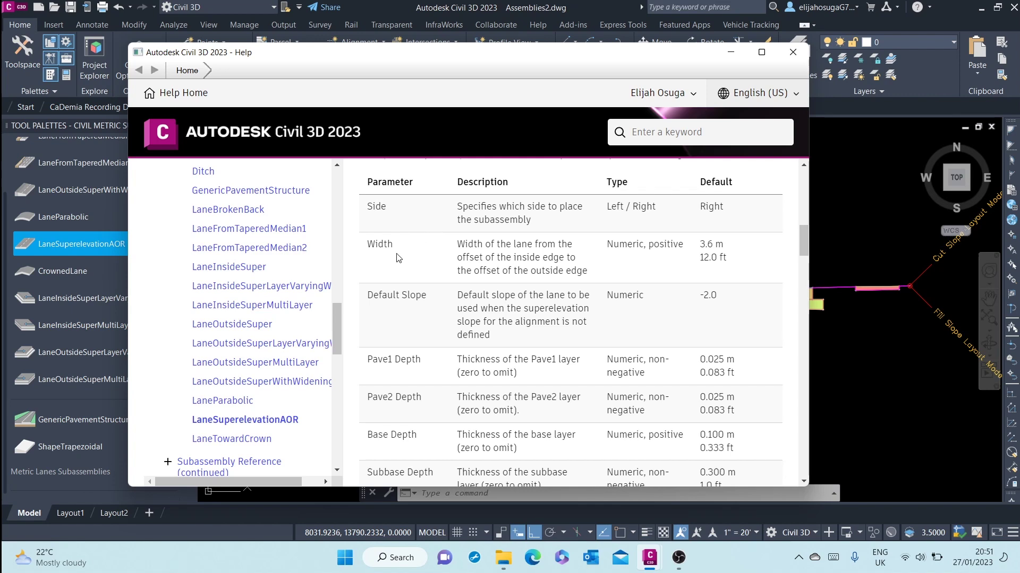
pyautogui.scroll(-2, 416, 300)
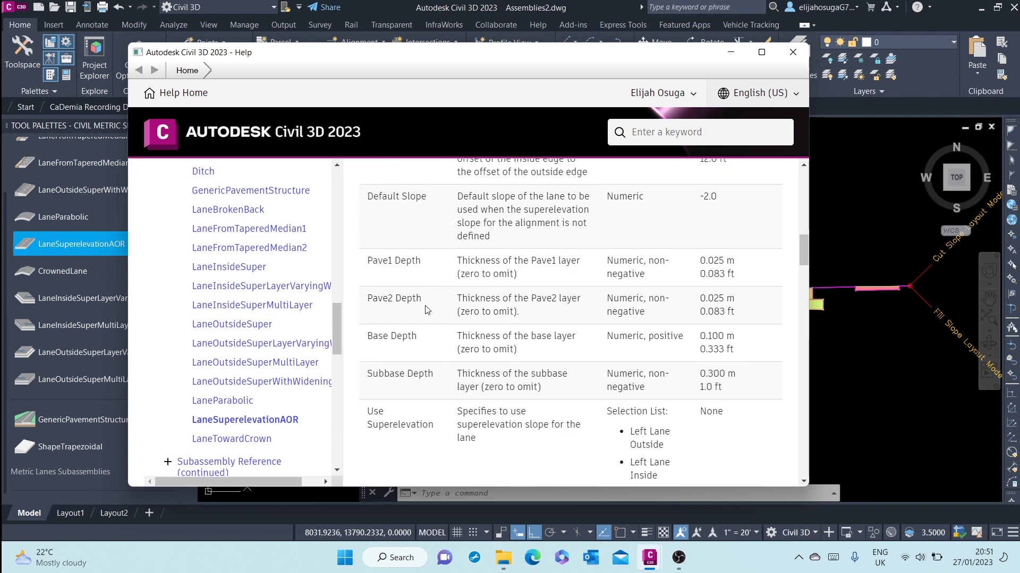
pyautogui.scroll(-4, 427, 310)
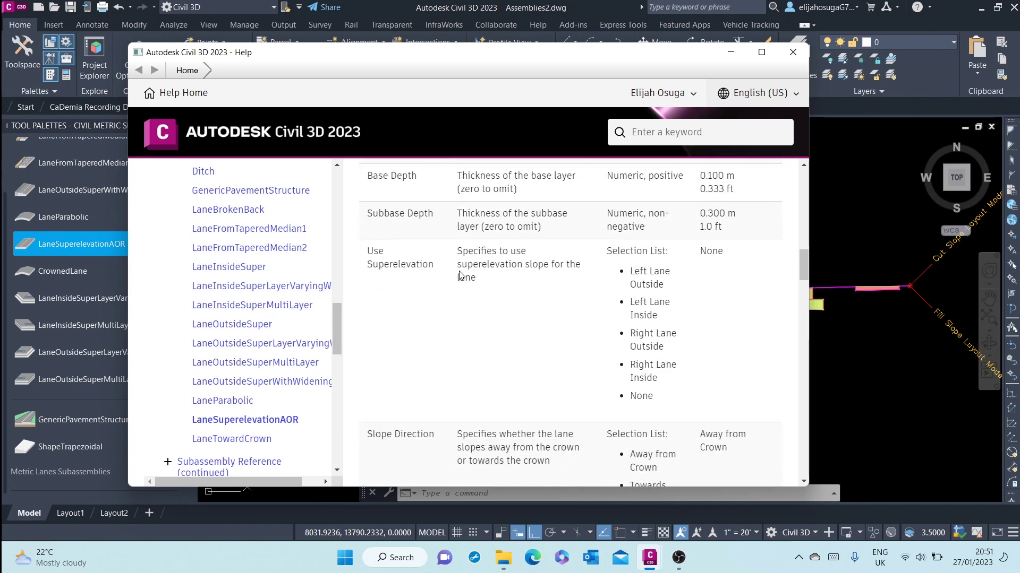
pyautogui.scroll(-18, 460, 276)
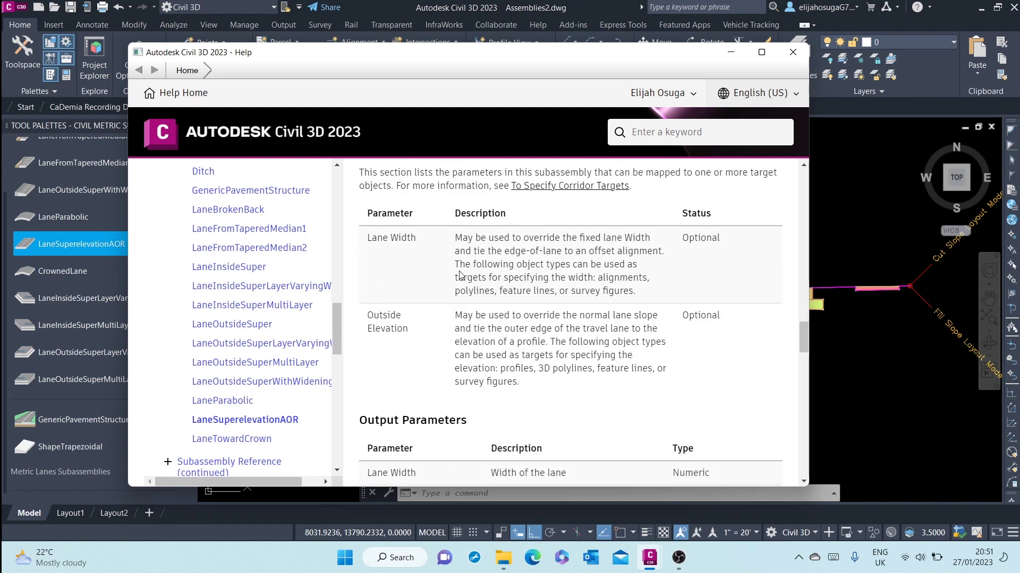
pyautogui.scroll(-10, 460, 275)
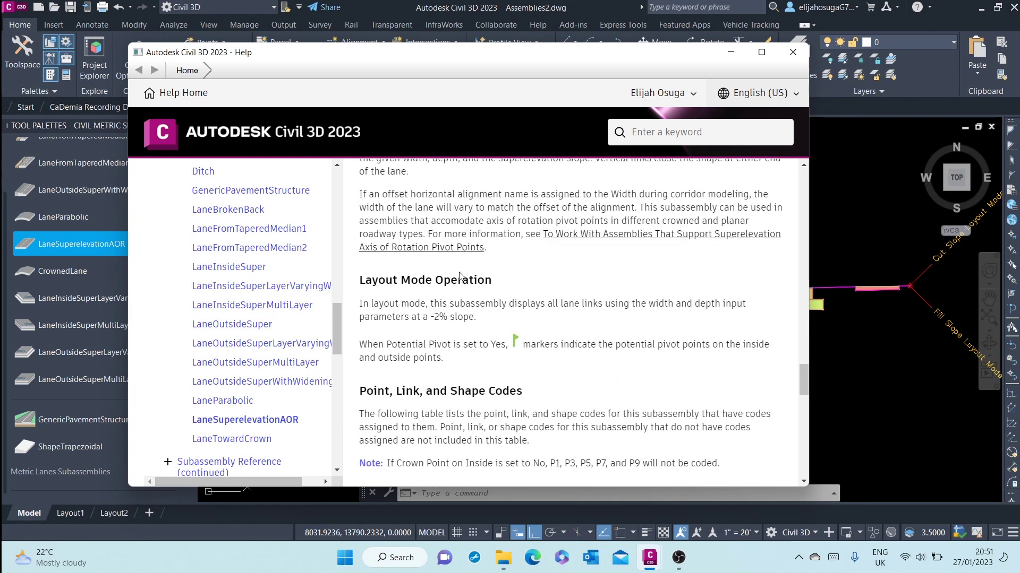
# Read the point, link and shape code table of LaneSuperelevationAOR through to its coding diagram
pyautogui.scroll(-3, 460, 275)
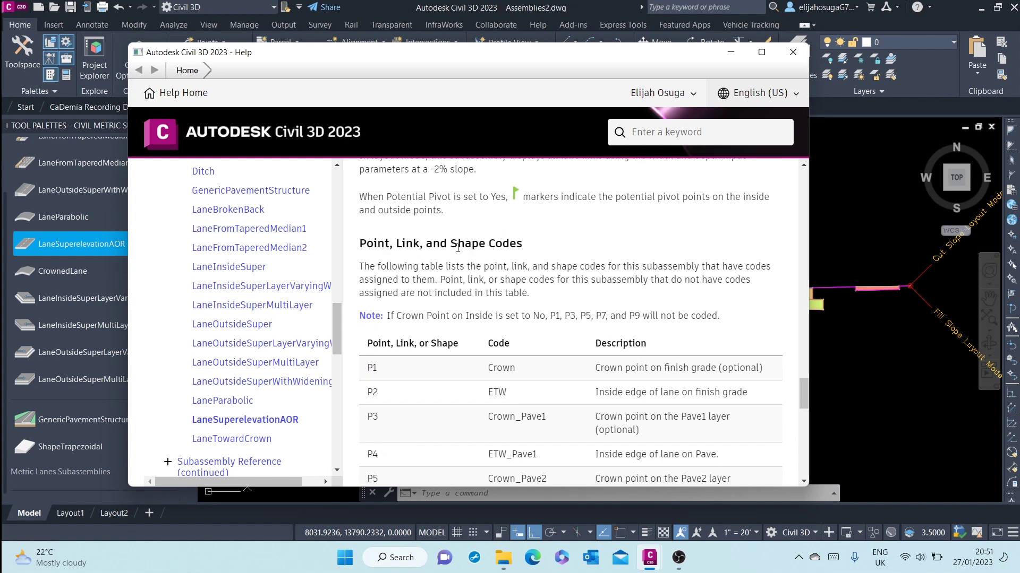
pyautogui.scroll(-15, 503, 233)
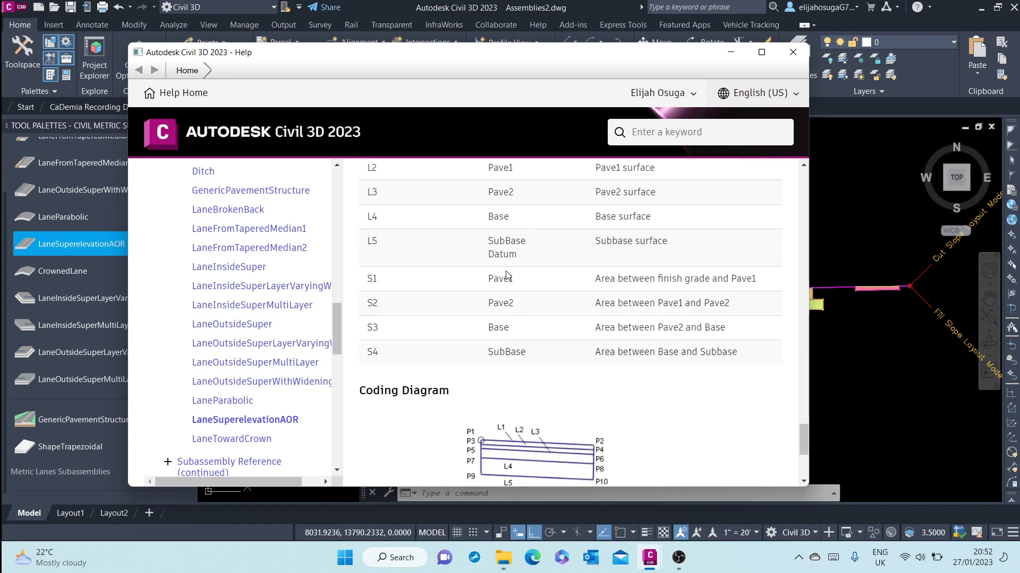
pyautogui.scroll(8, 507, 276)
pyautogui.scroll(-6, 476, 379)
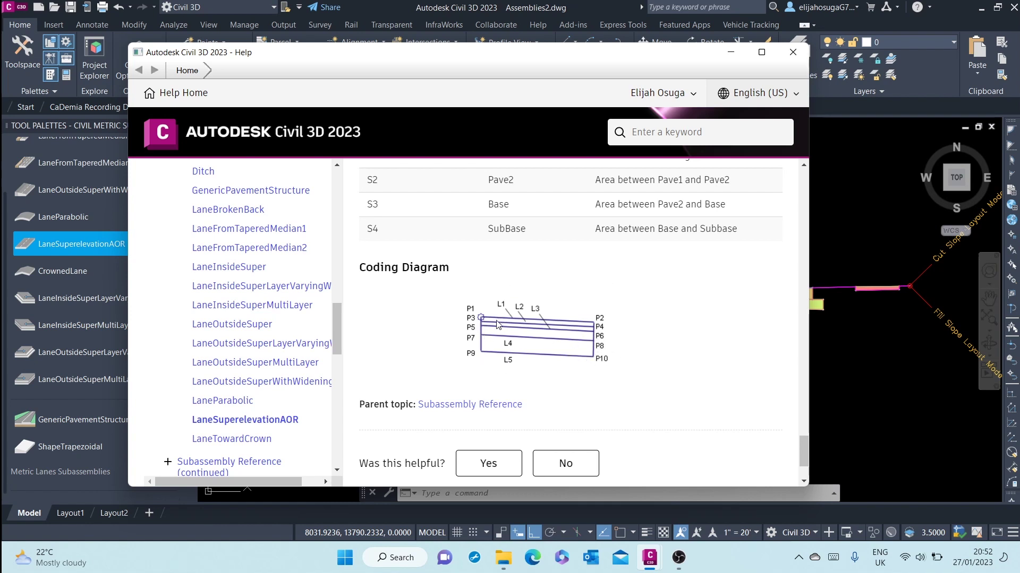
pyautogui.scroll(15, 507, 319)
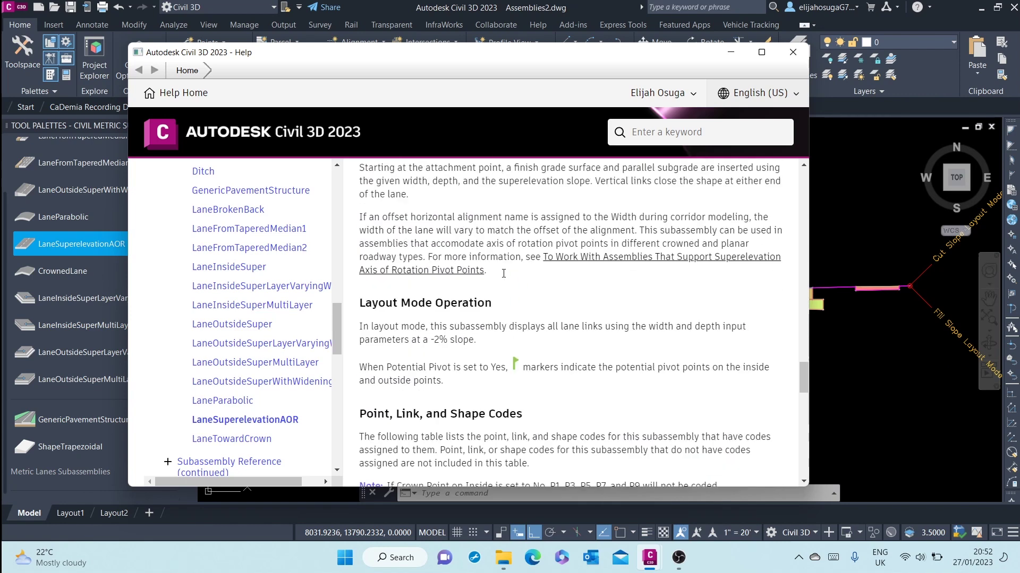
pyautogui.scroll(-15, 406, 389)
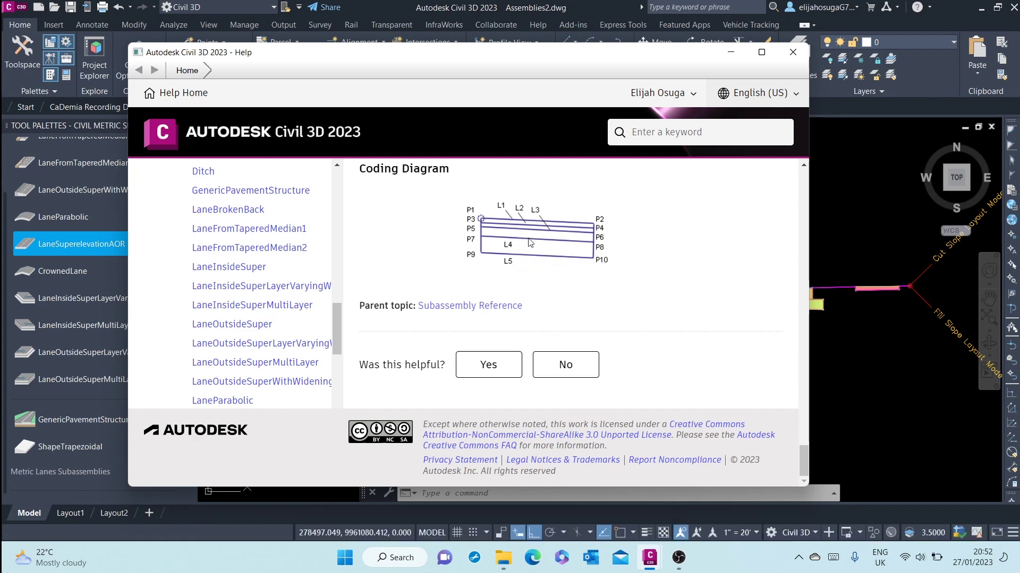
# Compare the codes listed in the LaneSuperelevationAOR table with the points, links and areas in the coding diagram
pyautogui.scroll(10, 534, 222)
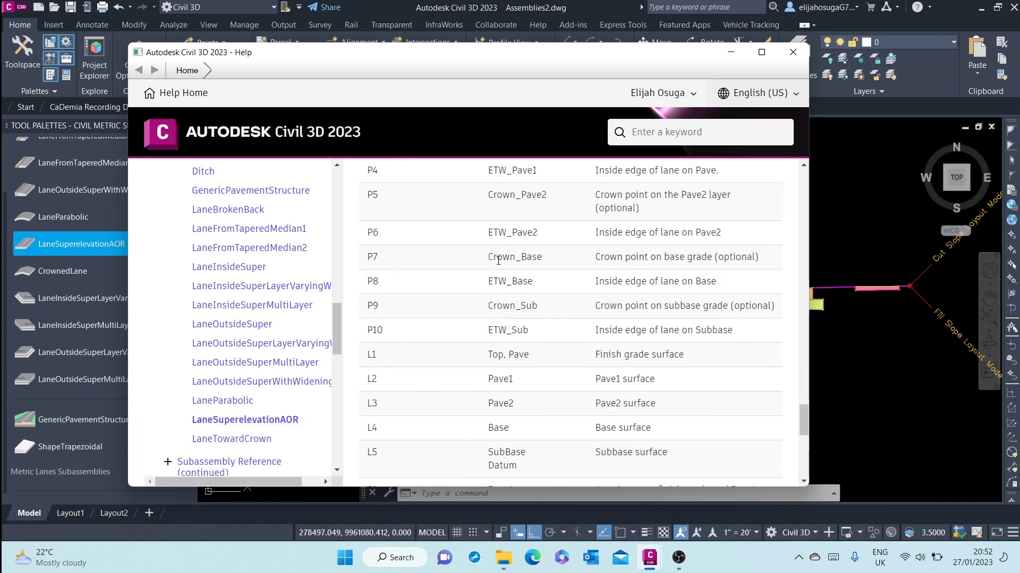
pyautogui.scroll(-7, 501, 281)
pyautogui.scroll(-1, 500, 281)
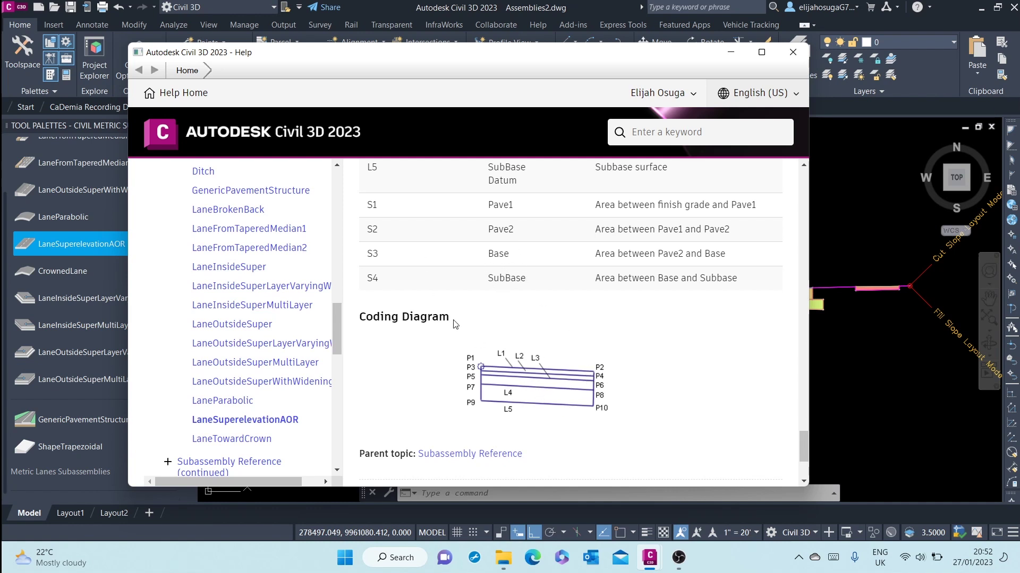
pyautogui.scroll(-2, 584, 340)
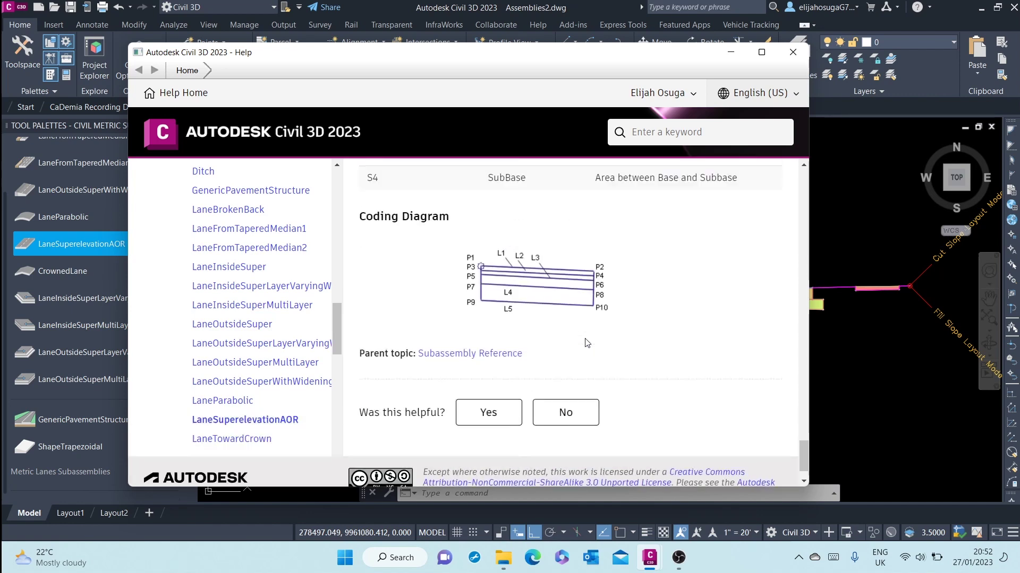
pyautogui.scroll(6, 573, 337)
pyautogui.scroll(-5, 563, 335)
pyautogui.scroll(-1, 557, 333)
pyautogui.scroll(7, 552, 330)
pyautogui.scroll(4, 537, 327)
pyautogui.scroll(-3, 535, 326)
pyautogui.scroll(-7, 616, 239)
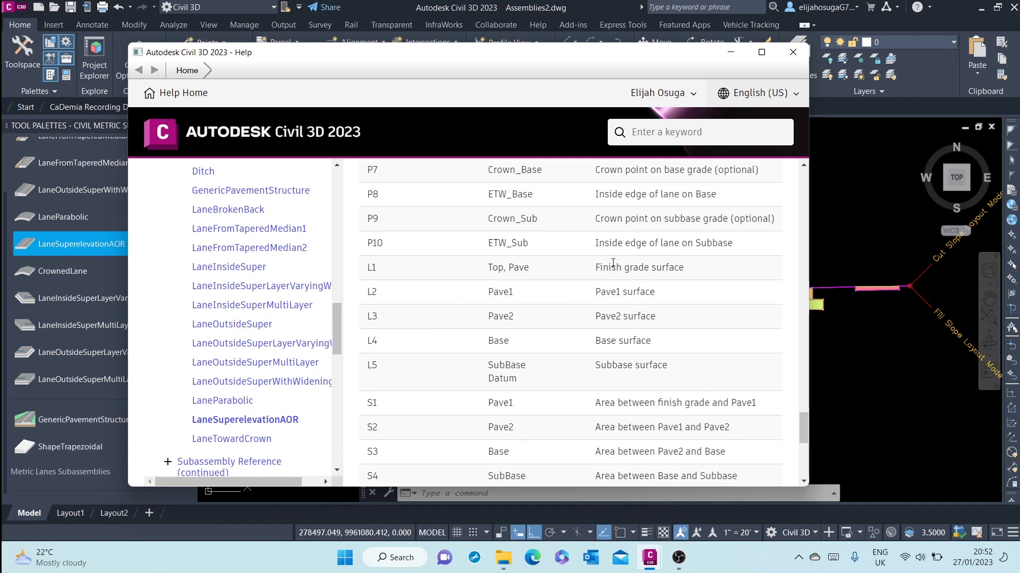